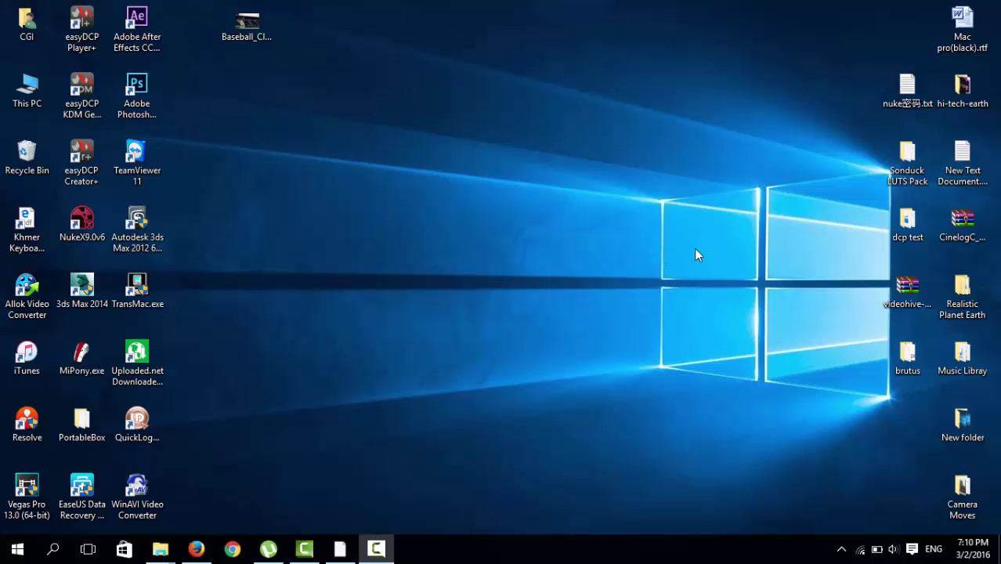
- Watch Baseball_Clip.mov in the desktop video player, then close the player
left_click(245, 26)
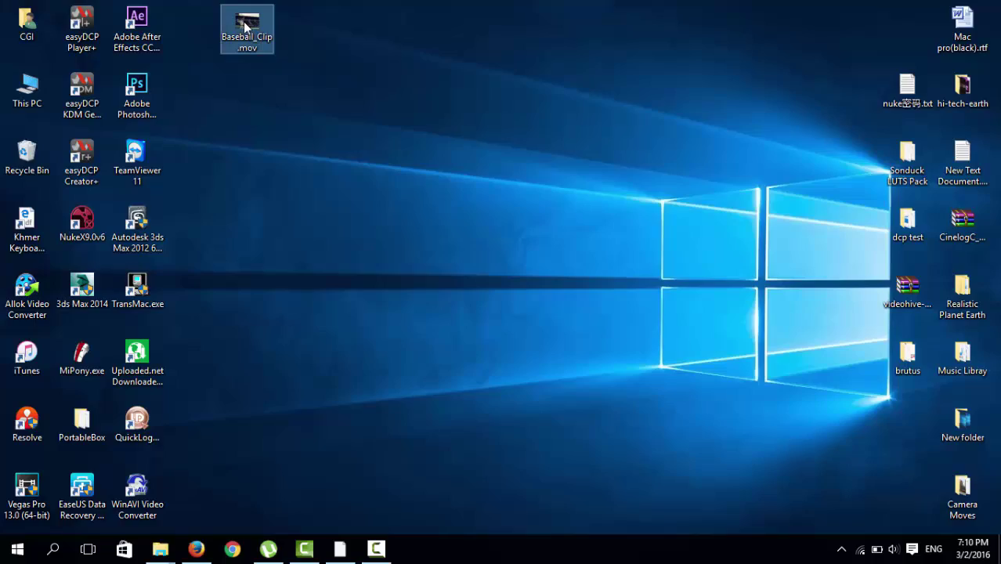
double_click(245, 27)
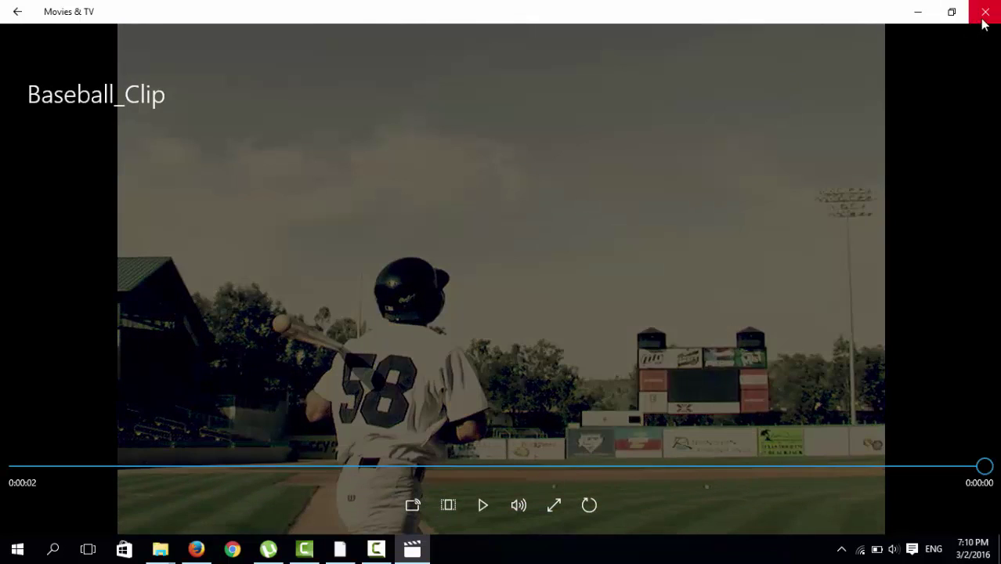
left_click(976, 12)
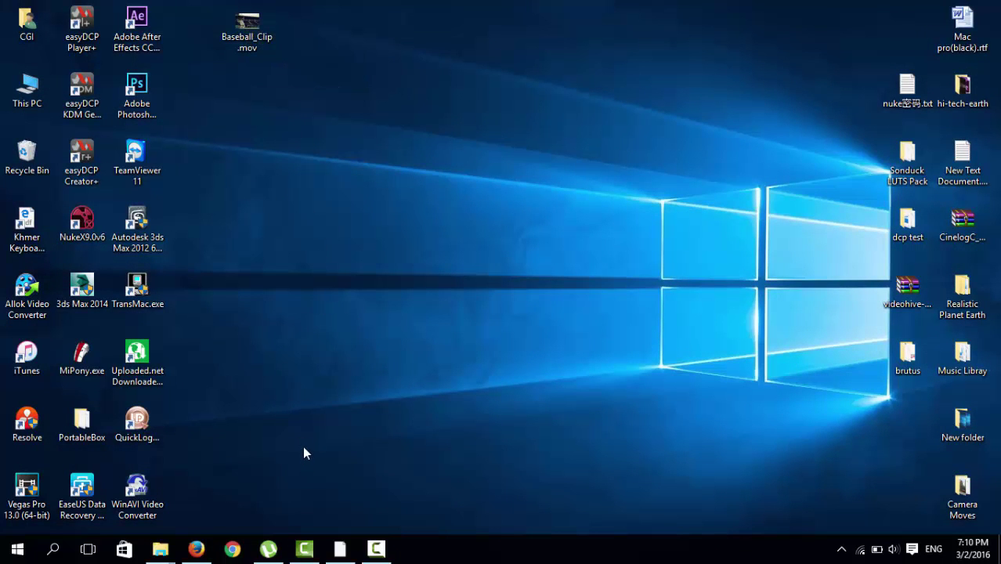
- Import Baseball_Clip.mov and build a Baseball_Clip composition with the clip as layer 1
left_click(339, 551)
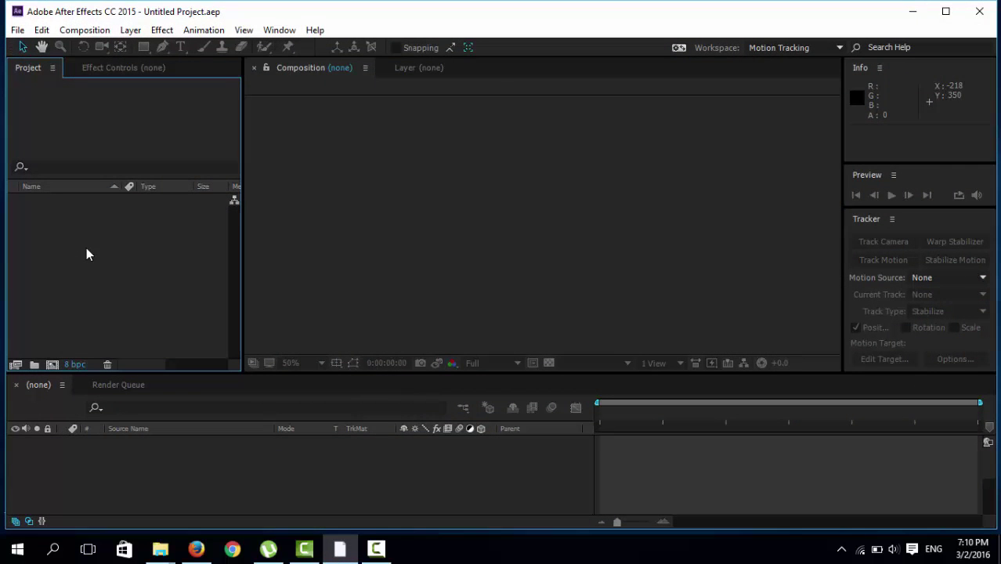
double_click(86, 248)
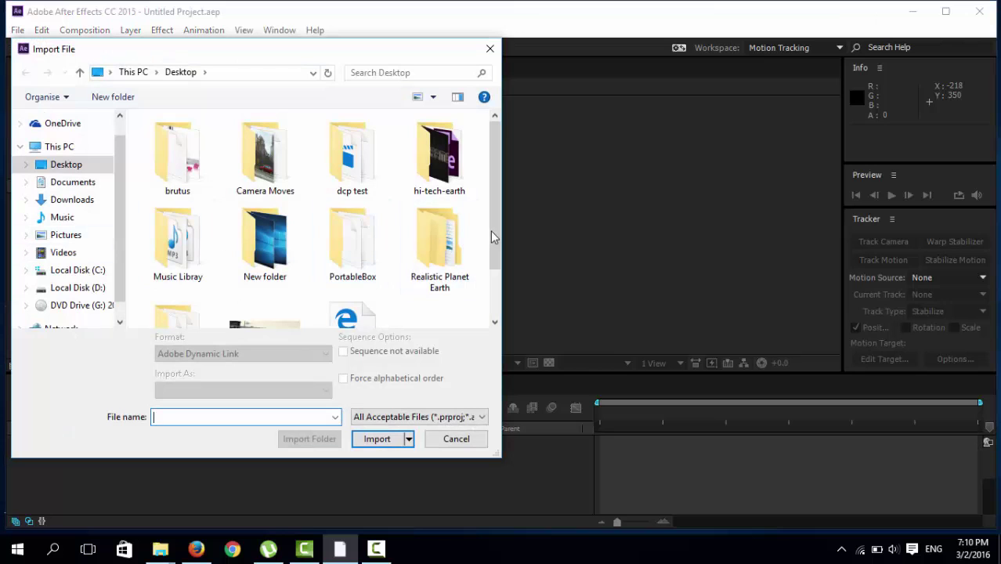
left_click_drag(494, 236, 493, 283)
left_click(232, 316)
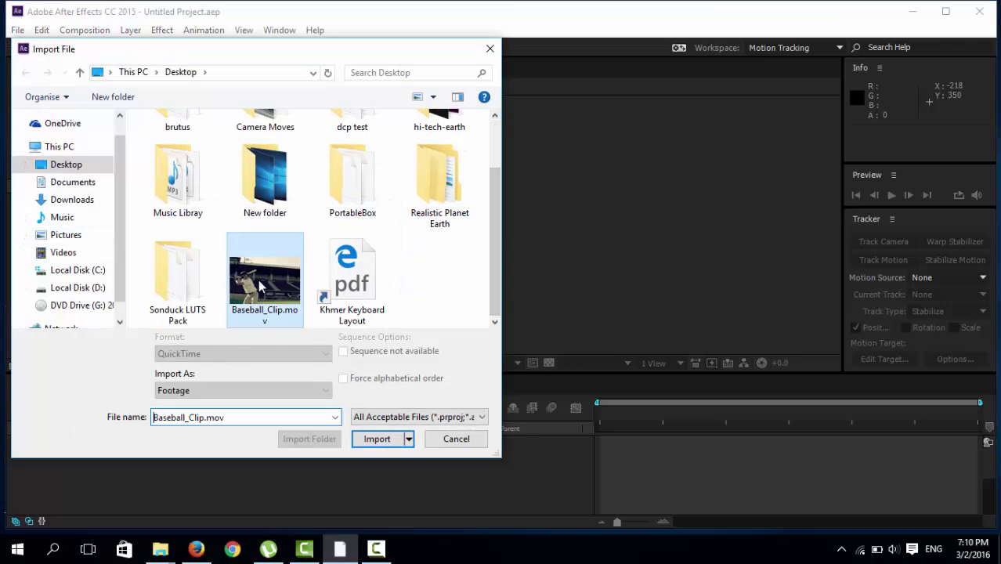
left_click(408, 439)
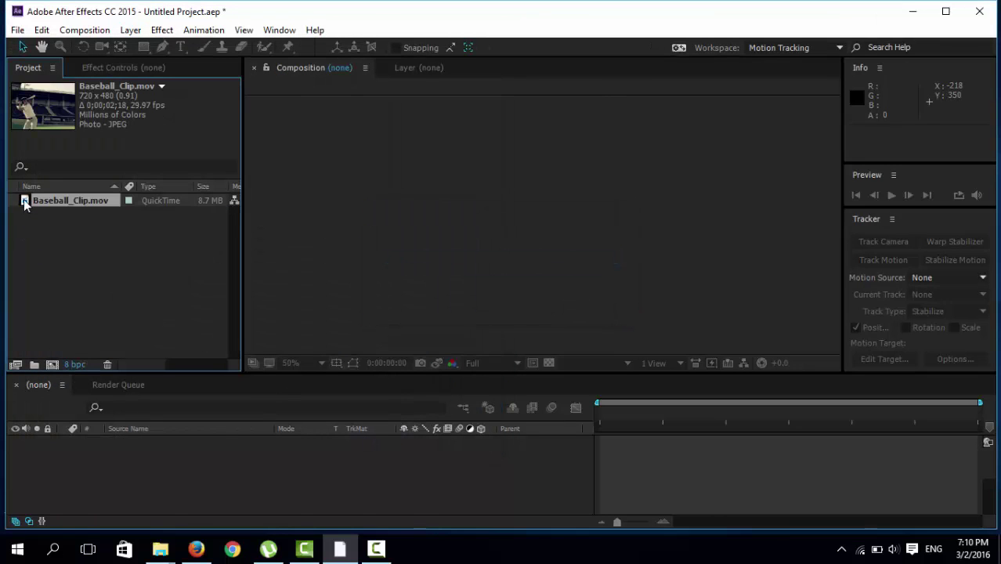
left_click_drag(24, 202, 52, 372)
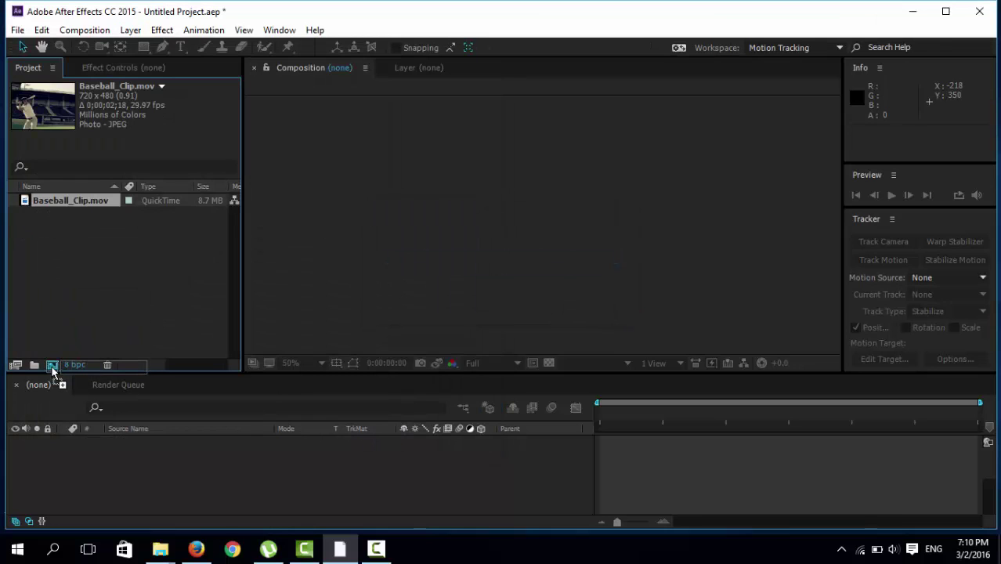
left_click_drag(52, 371, 52, 368)
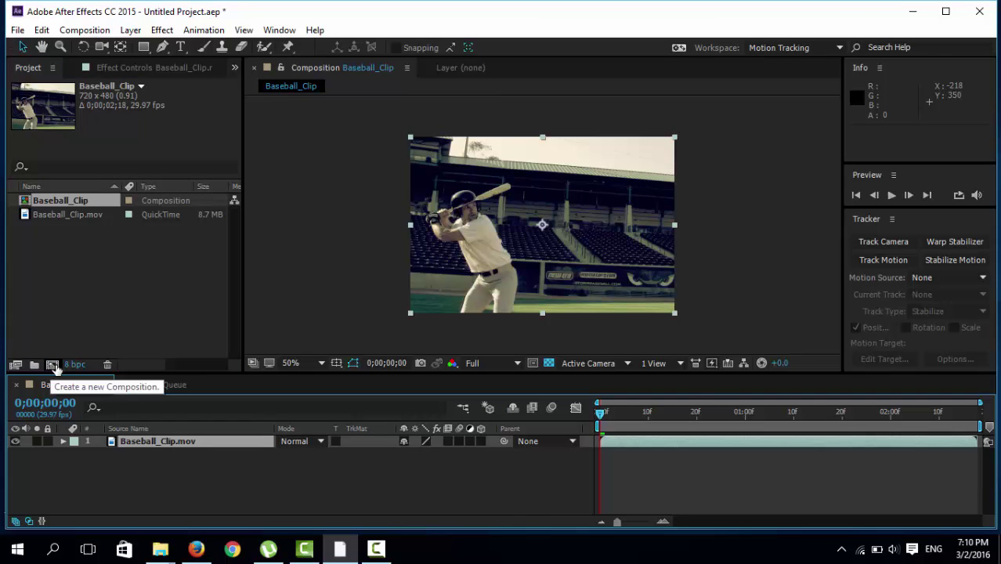
- Preview the composition, scrub back to frame 0, and open the Window menu
key("space")
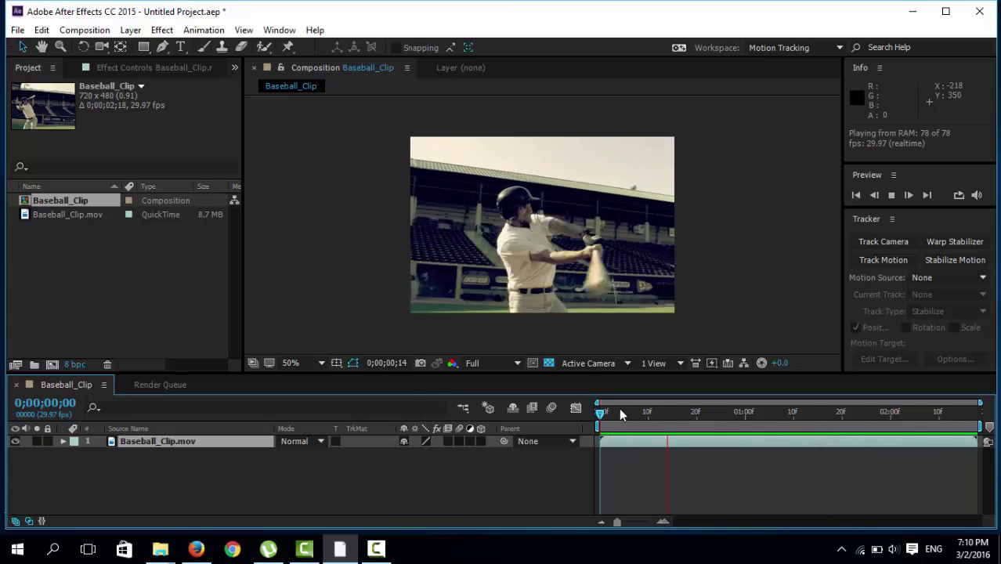
left_click(681, 413)
mouse_move(681, 421)
left_mouse_down()
mouse_move(749, 415)
mouse_move(596, 415)
left_mouse_up()
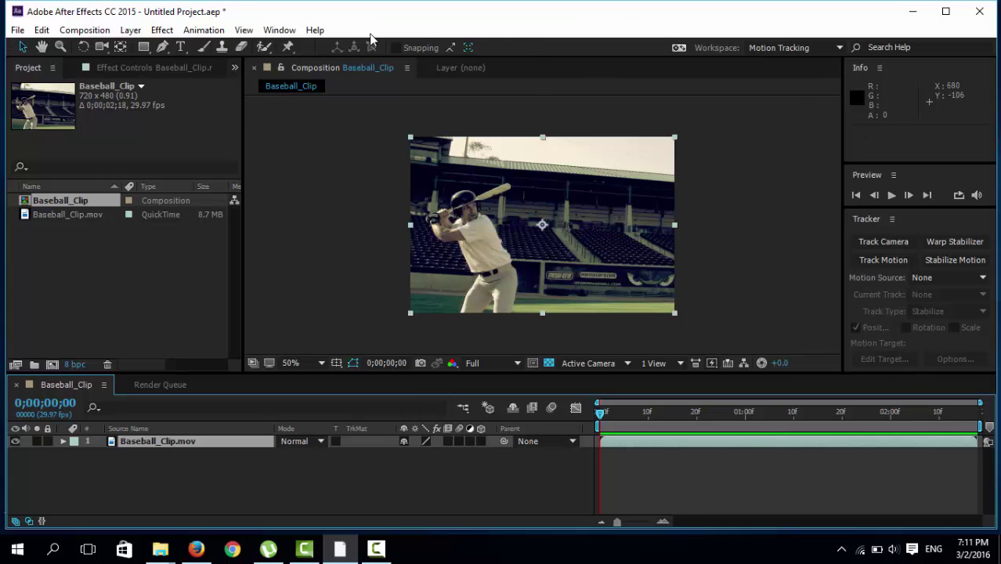
left_click(277, 29)
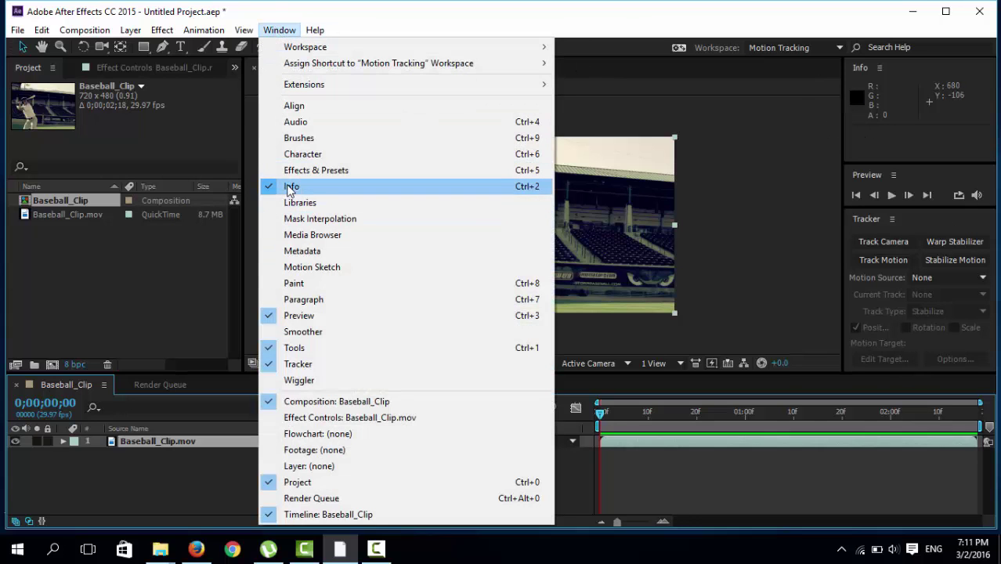
- Open the Wiggler panel, move to frame 14, and show only the layer's Position
left_click(299, 380)
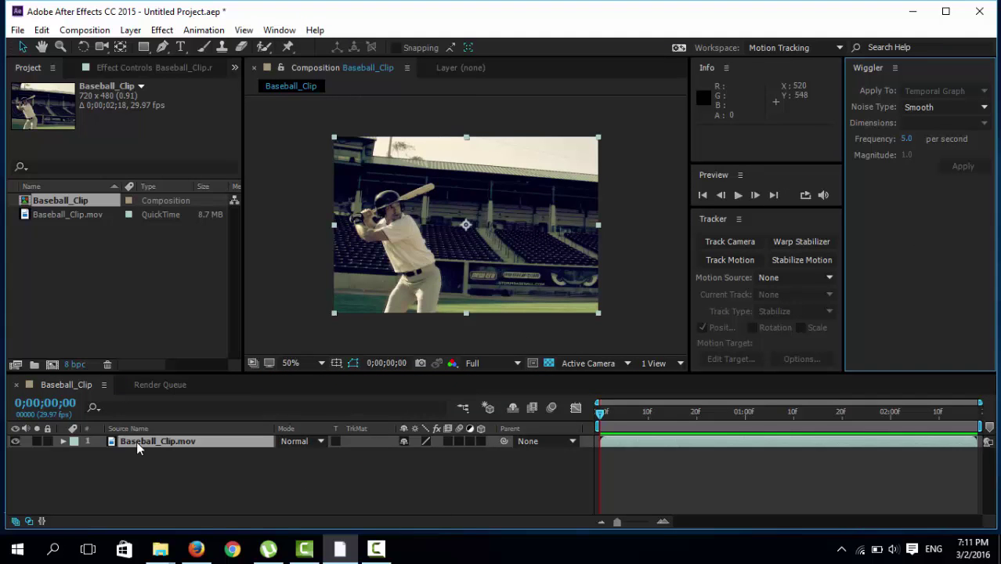
mouse_move(599, 413)
left_mouse_down()
mouse_move(686, 415)
mouse_move(669, 415)
left_mouse_up()
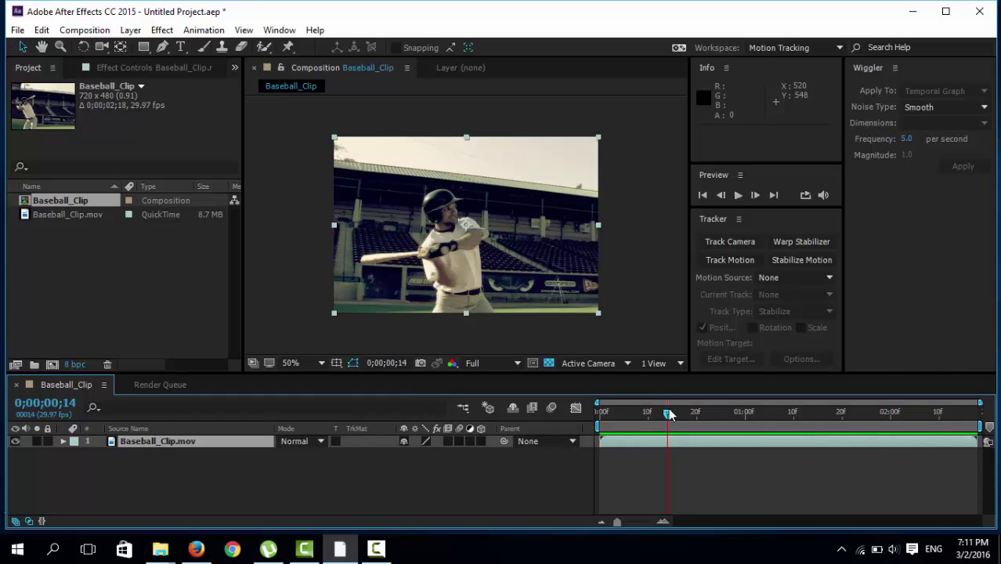
key("p")
- Add Position keyframes at frame 14 and 0;00;01;04, plus a transform.position expression
left_click(100, 454)
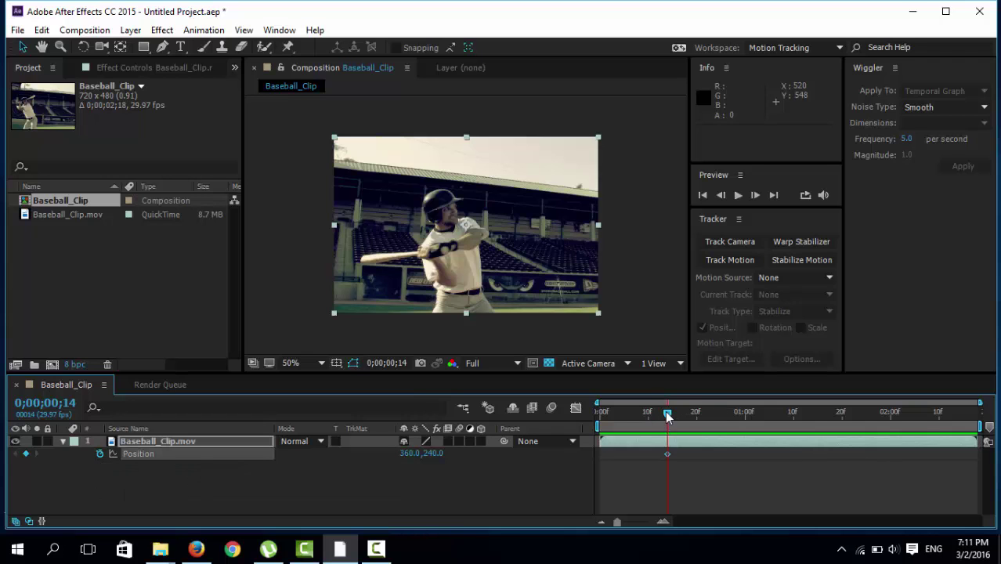
left_click_drag(669, 417, 765, 417)
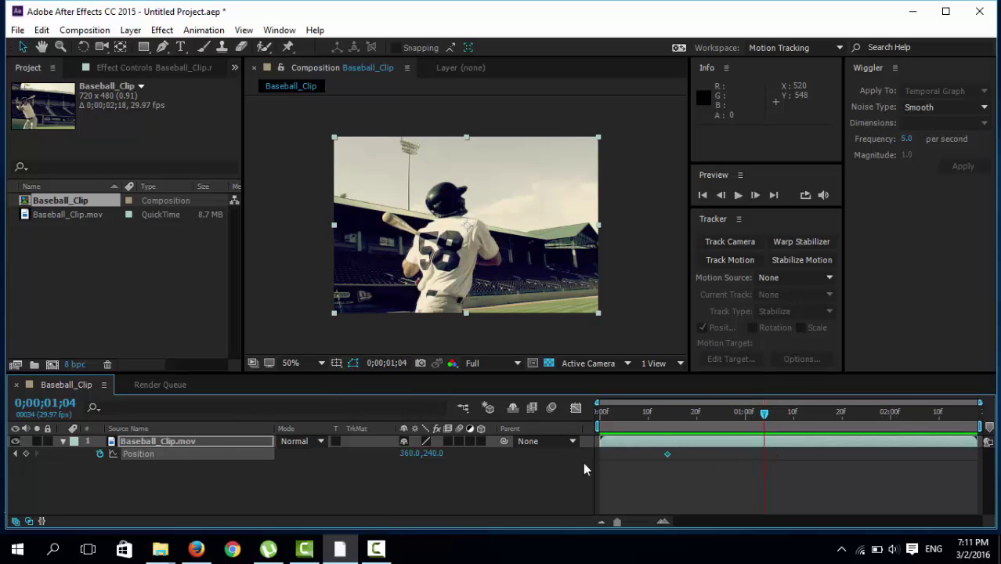
left_click(26, 454)
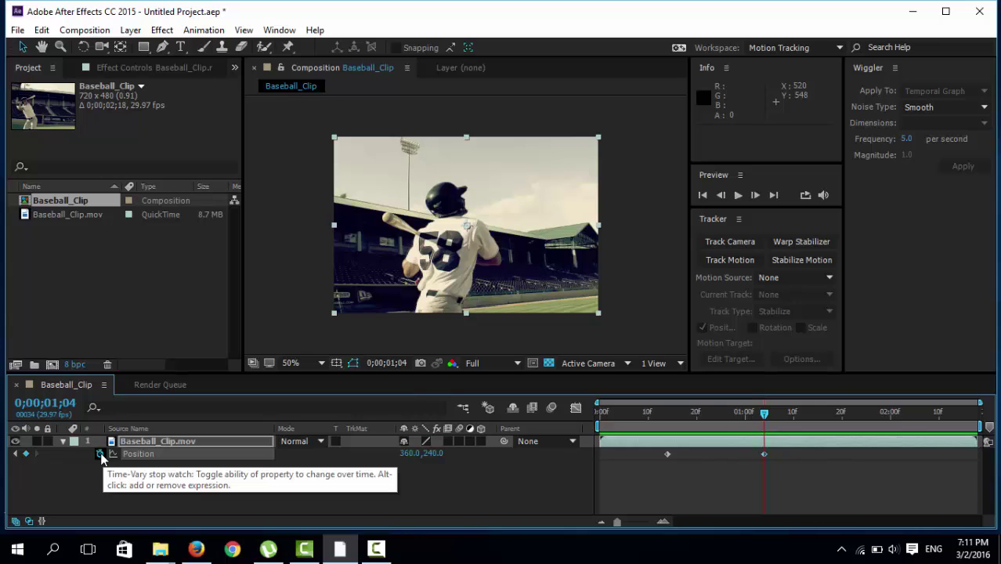
left_click(100, 454, "alt")
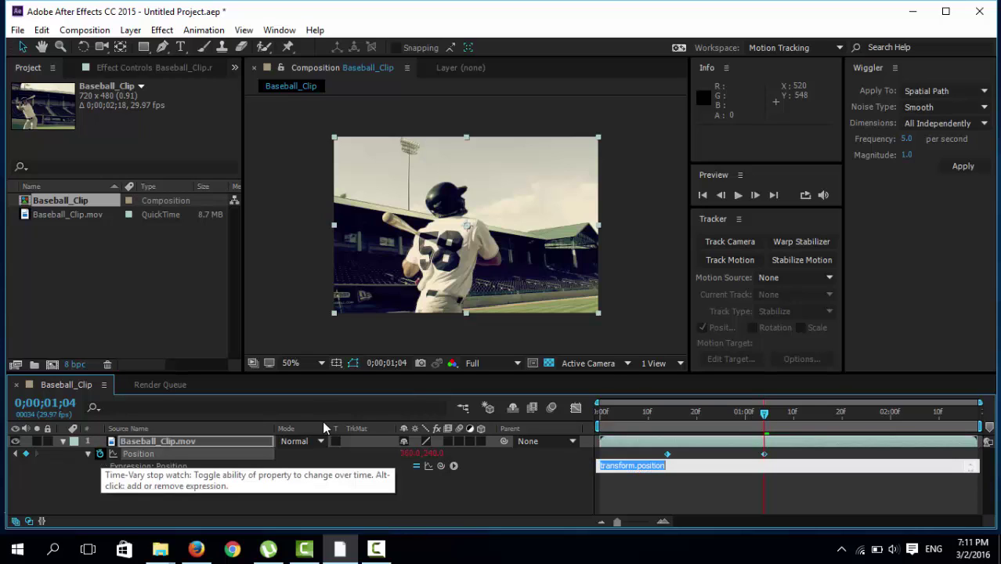
- Apply a Wiggler with frequency 13 and magnitude 10 across the Position keyframes
left_click(906, 140)
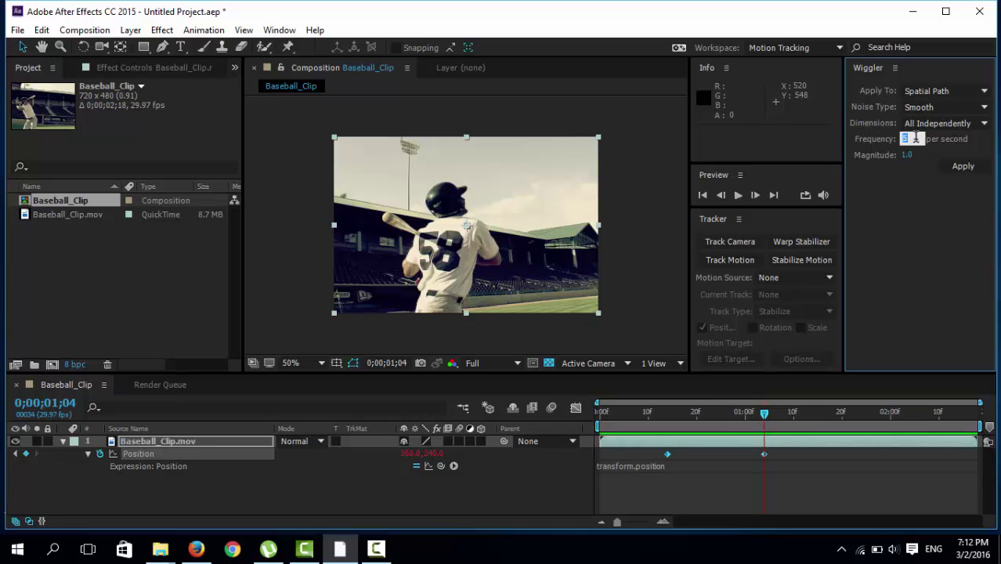
type("13")
key("Return")
left_click(906, 157)
type("1")
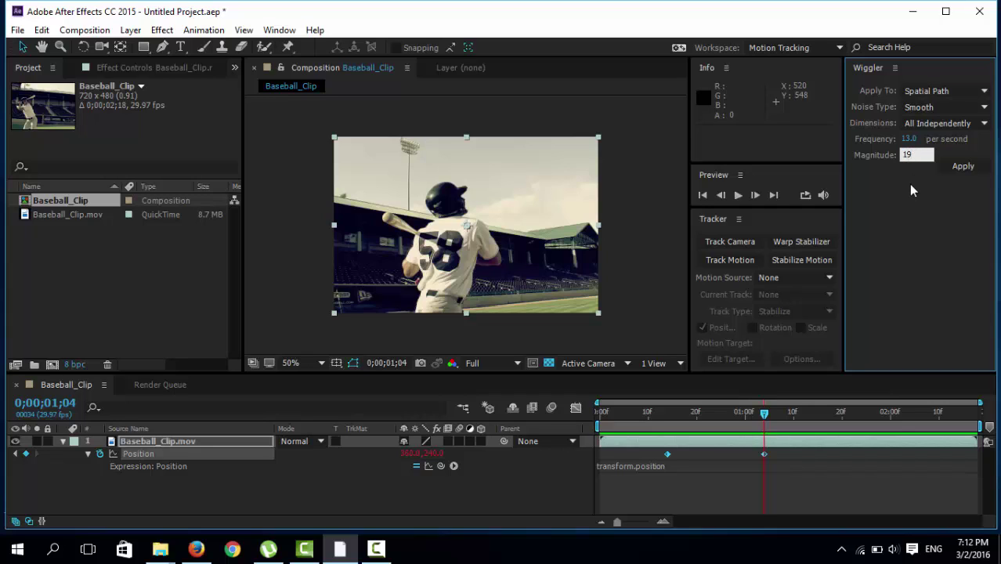
type("0")
left_click(917, 222)
left_click(963, 168)
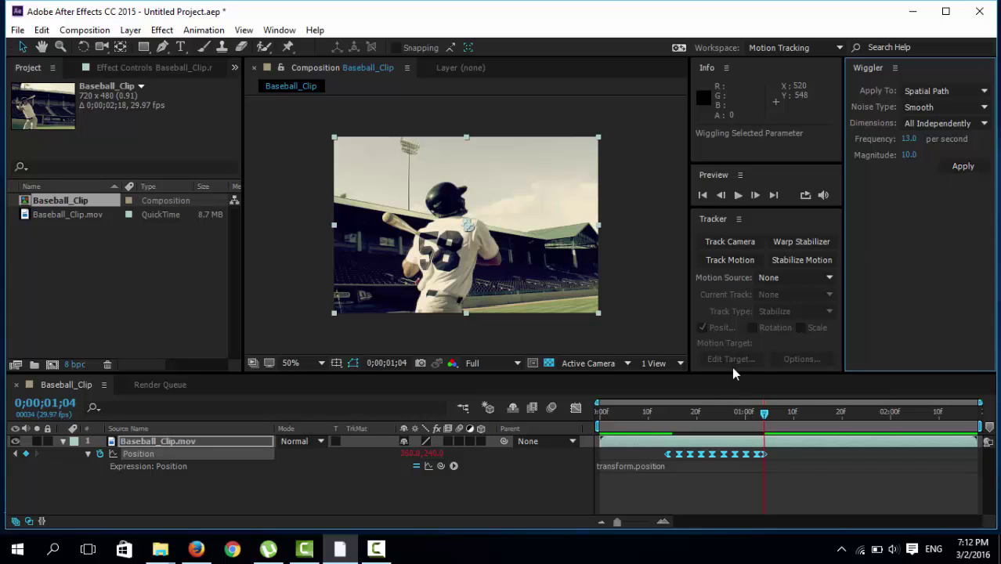
- Preview the wiggled shake around frame 17, then undo the Wiggler result
mouse_move(663, 412)
left_mouse_down()
mouse_move(760, 414)
mouse_move(596, 413)
left_mouse_up()
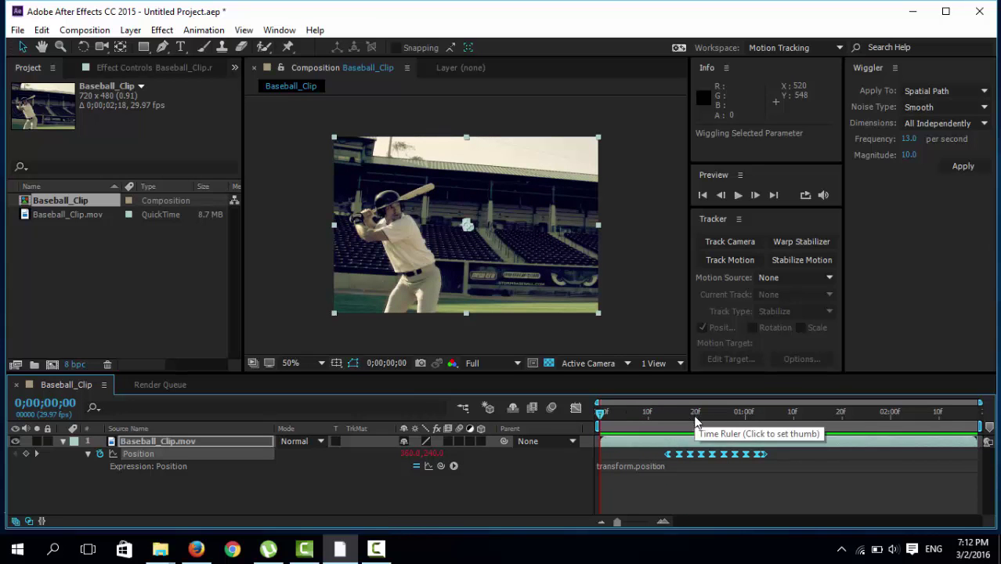
key("space")
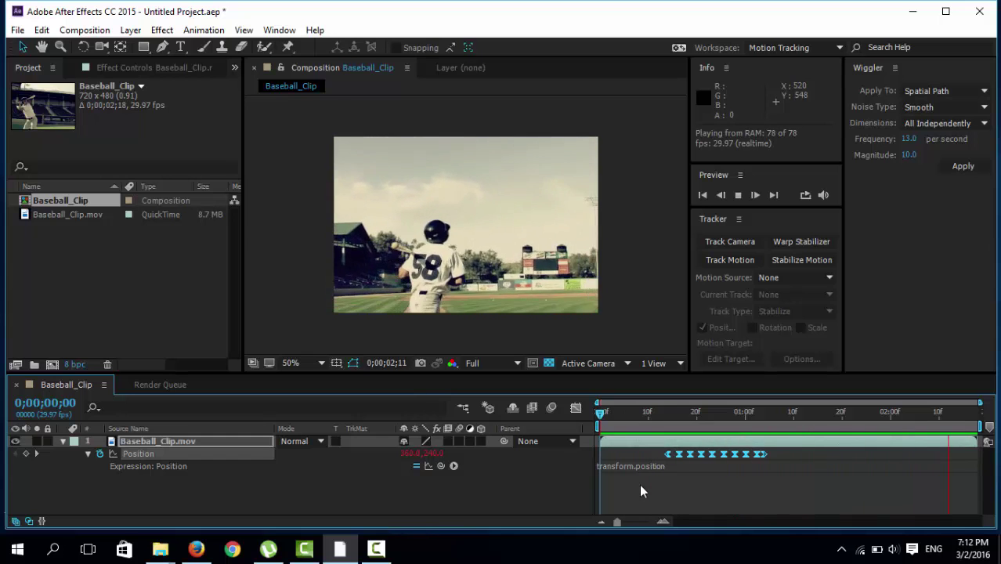
left_click(683, 418)
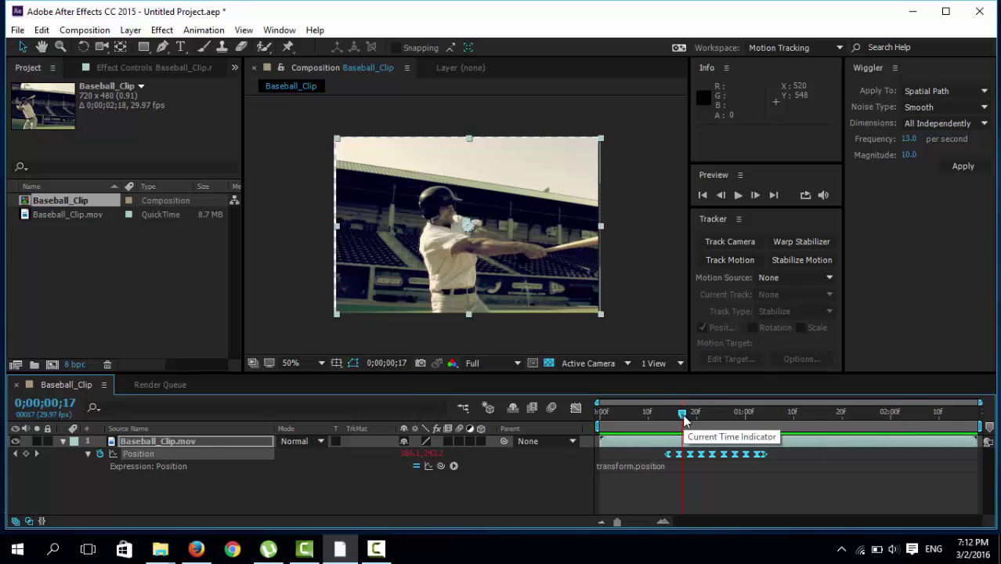
mouse_move(683, 417)
left_mouse_down()
mouse_move(726, 414)
mouse_move(700, 415)
left_mouse_up()
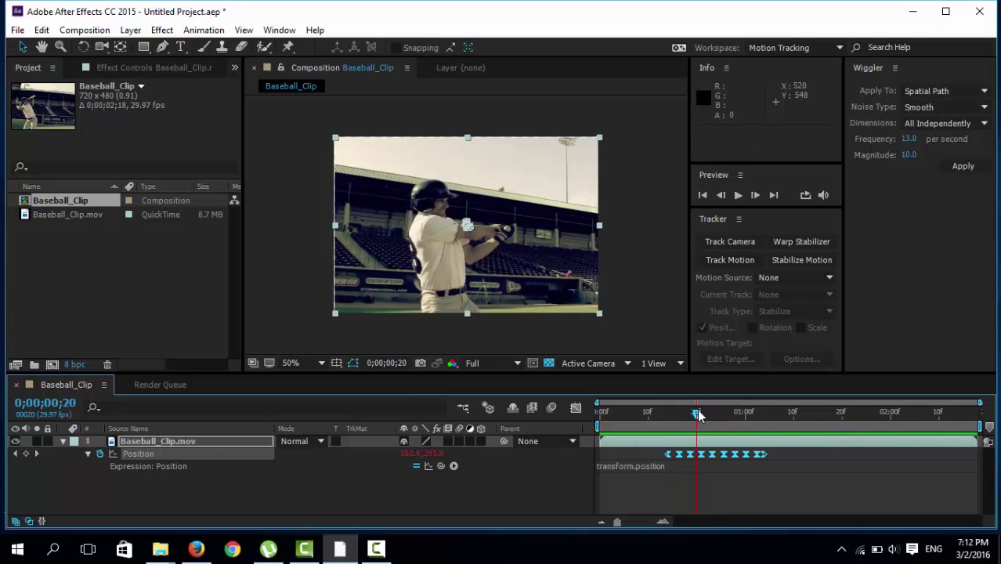
key("ctrl+z")
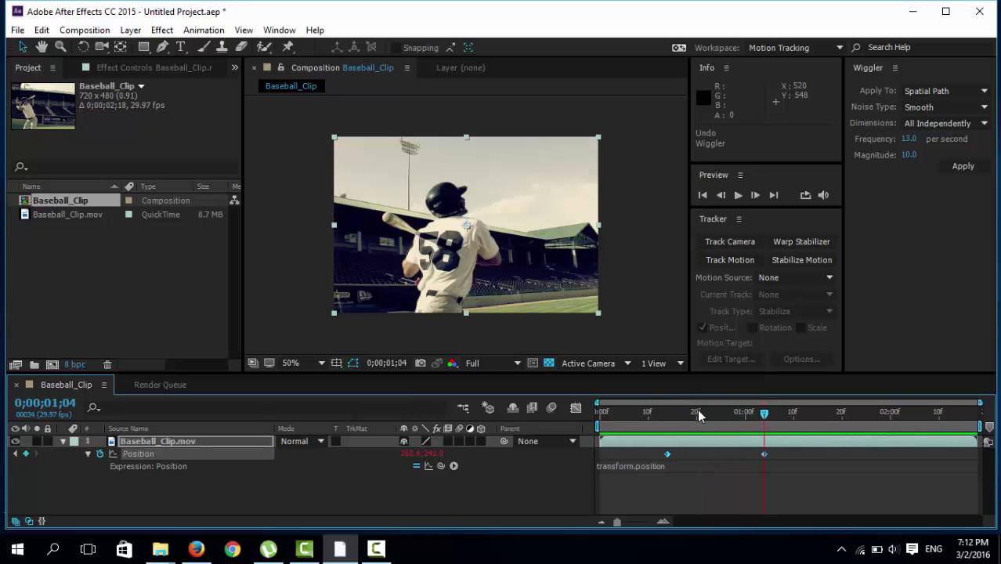
- Reapply the Position wiggle at magnitude 13 and preview it from frame 11
left_click(908, 155)
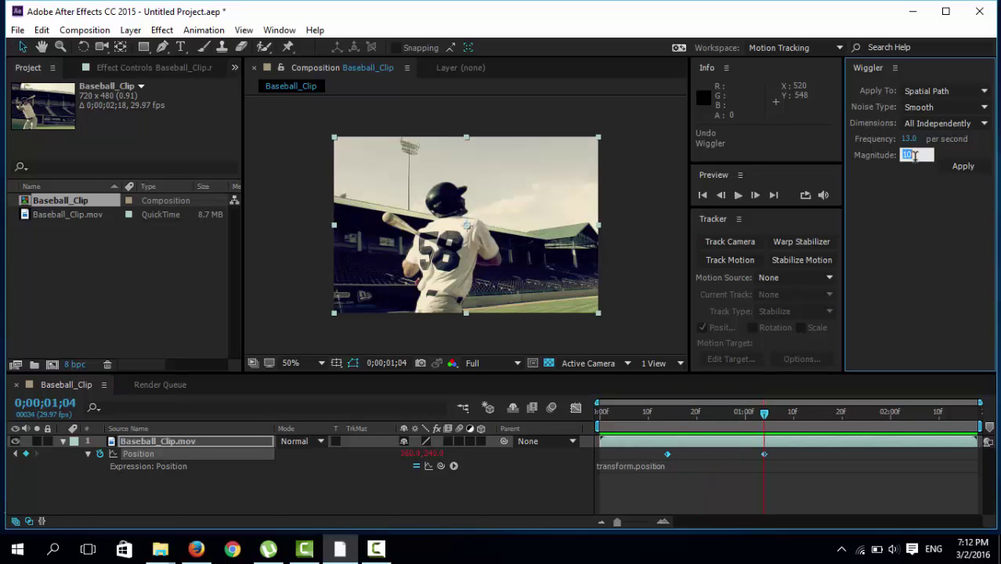
type("13")
key("Return")
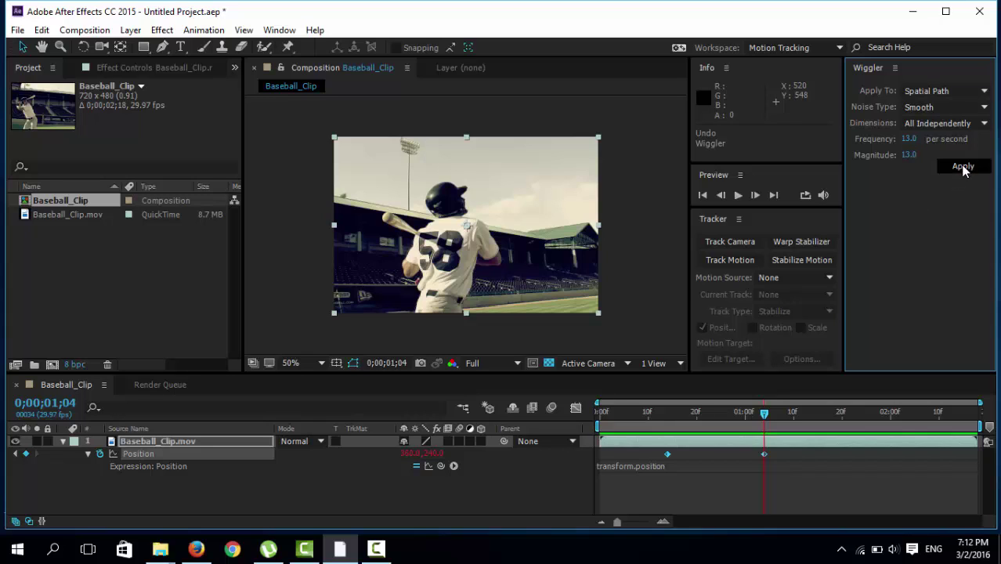
left_click(963, 168)
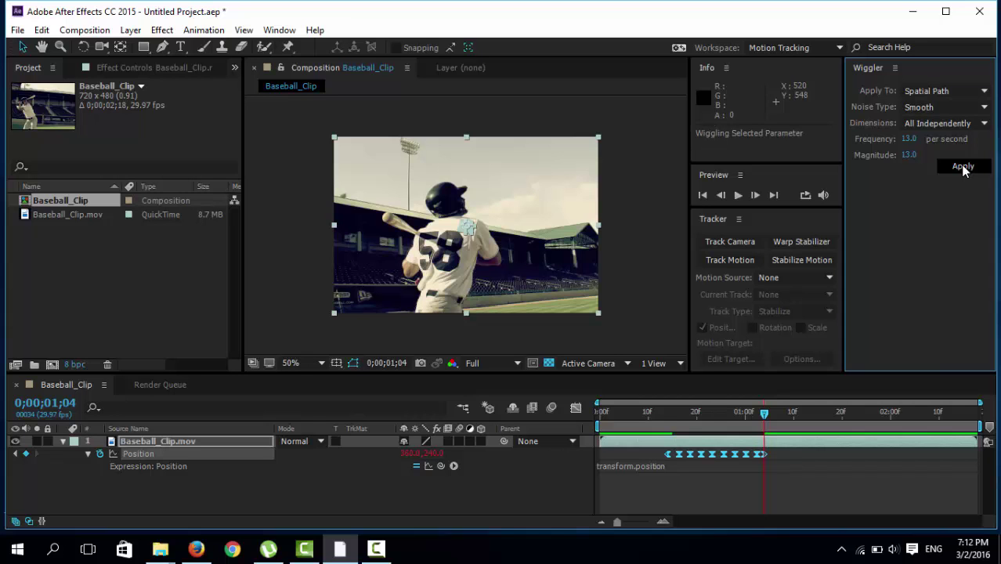
left_click(654, 414)
key("space")
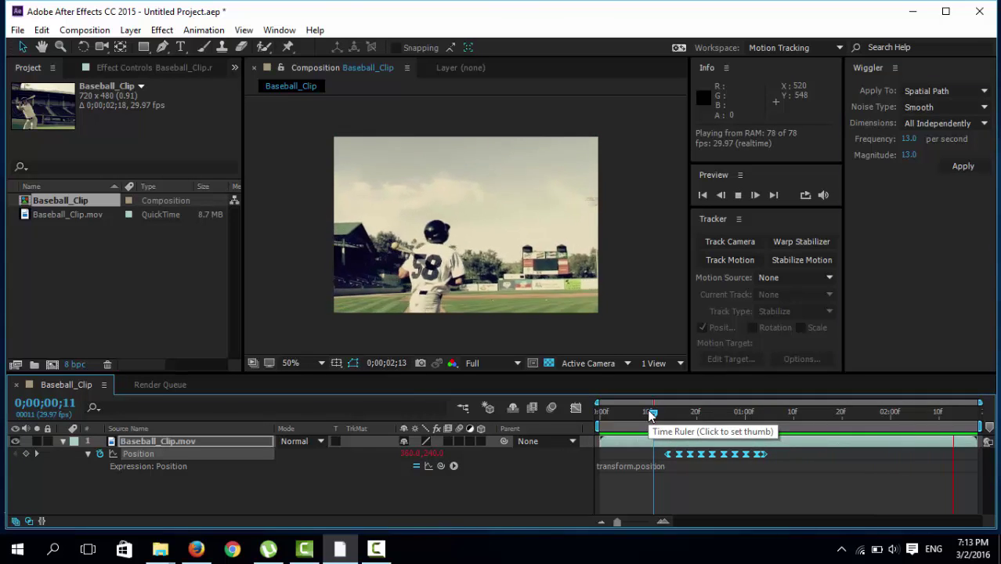
- Stop the preview and park the time indicator at 0;00;00;23
scroll(422, 232, "up", 2)
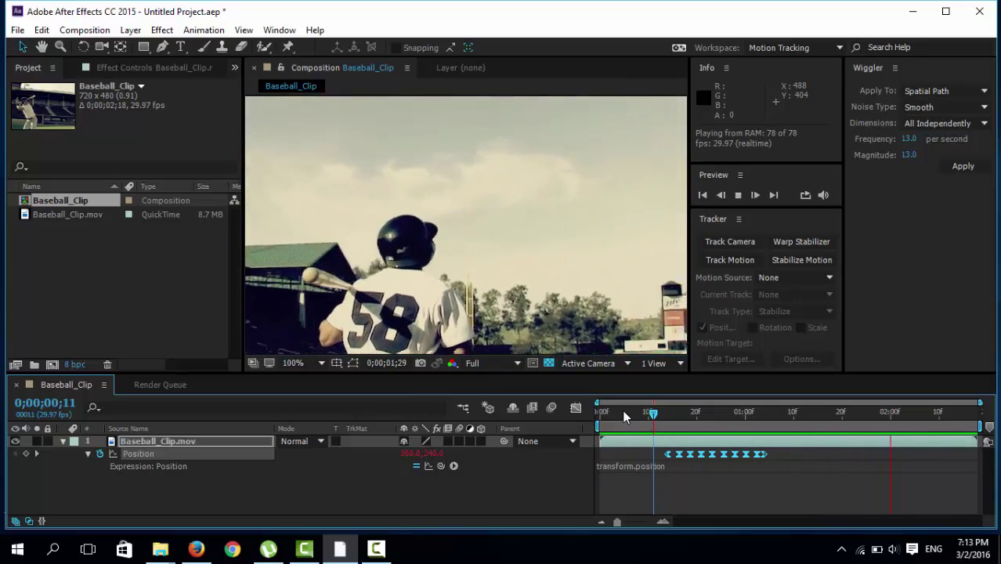
left_click_drag(605, 412, 618, 411)
scroll(491, 245, "up", 2)
scroll(496, 258, "up", 2)
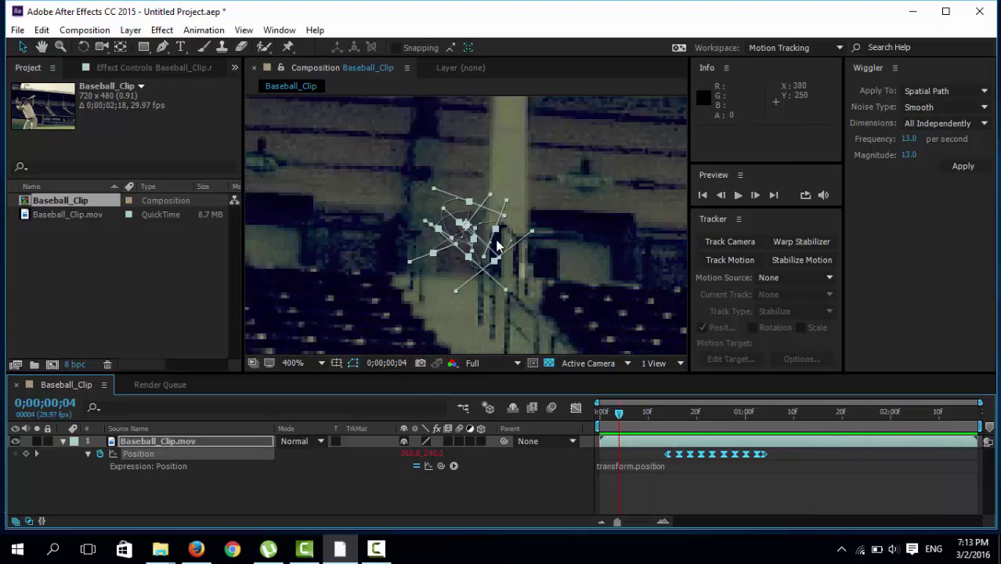
scroll(498, 260, "down", 4)
scroll(497, 260, "down", 2)
left_click_drag(619, 413, 713, 413)
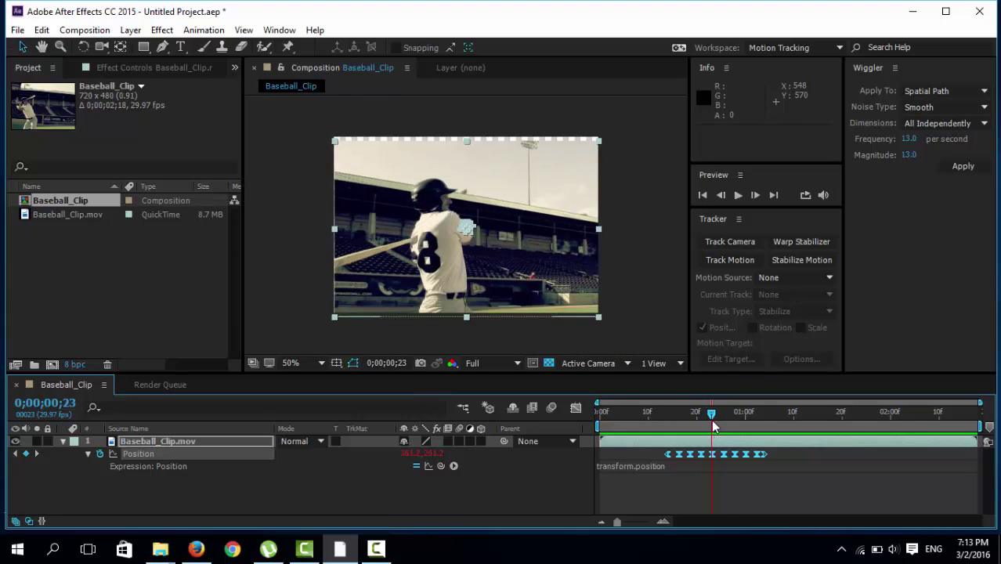
- Toggle the transparency grid on and off to inspect the gap at the top edge
left_click(548, 363)
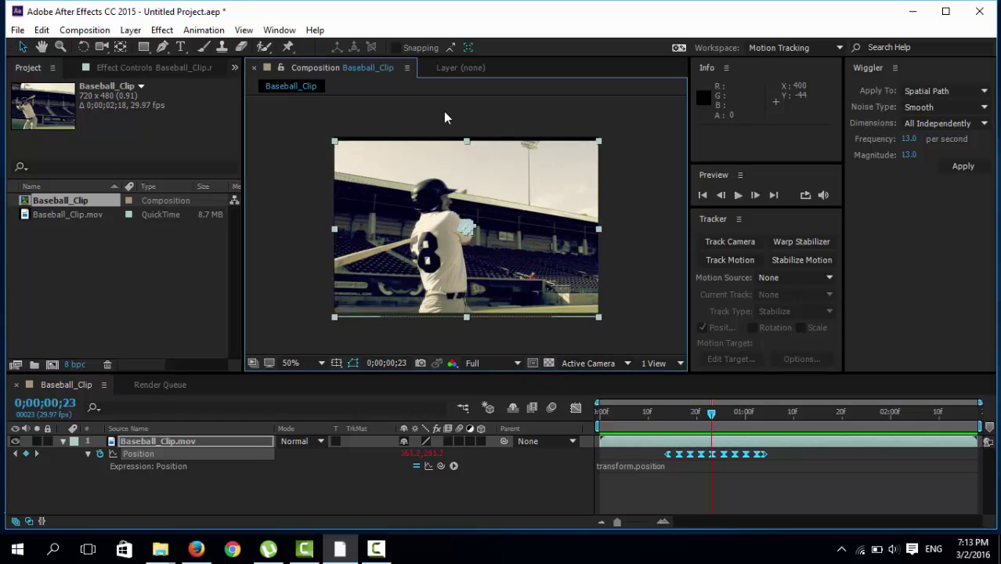
scroll(426, 119, "down", 1)
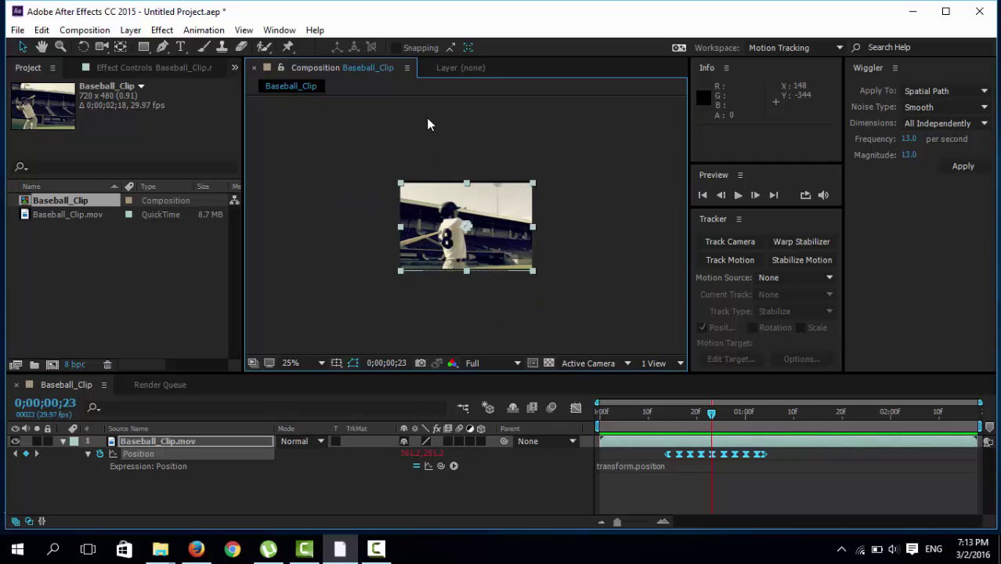
scroll(426, 119, "up", 1)
left_click(549, 362)
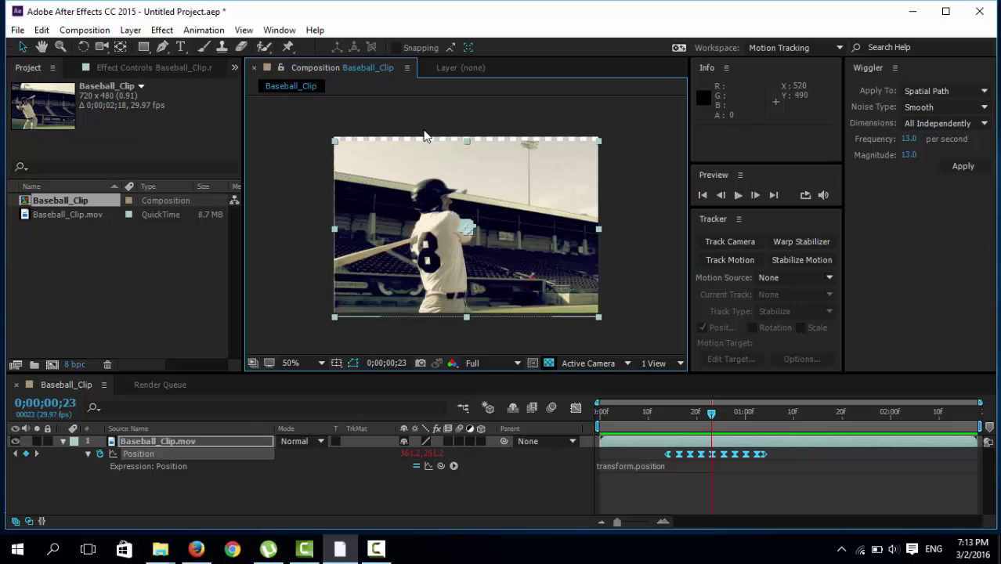
scroll(413, 124, "down", 1)
scroll(426, 152, "up", 4)
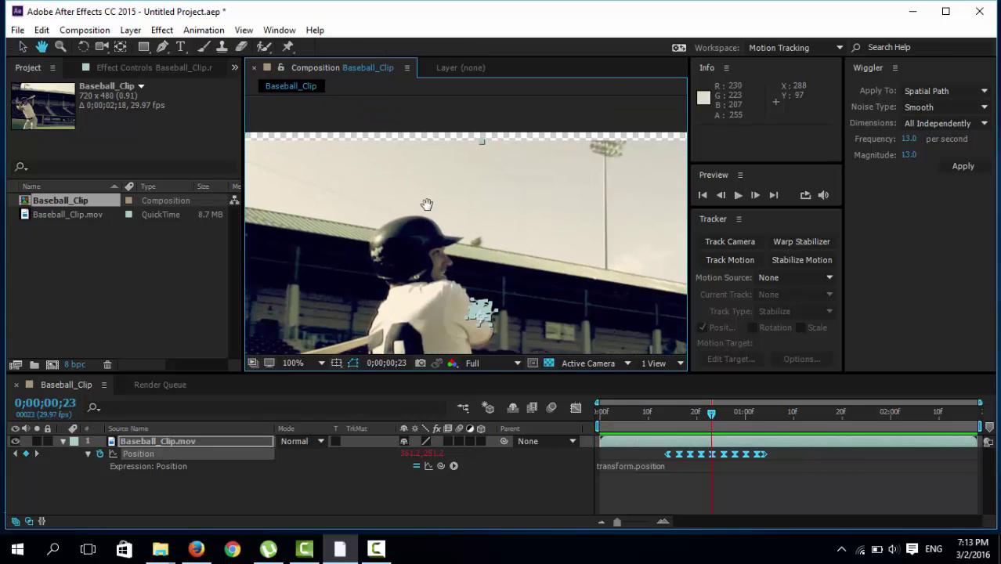
scroll(445, 162, "up", 1)
scroll(445, 162, "down", 1)
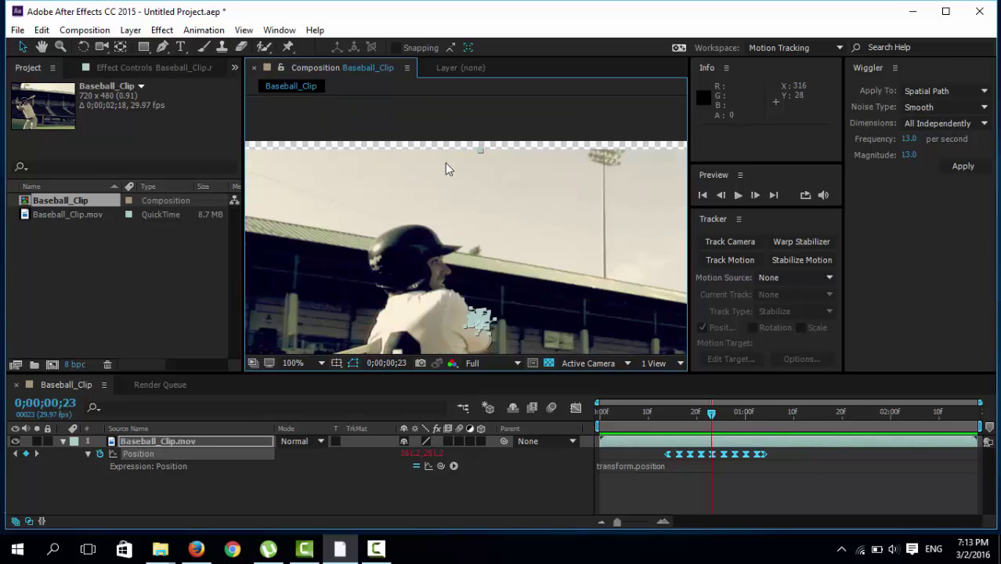
scroll(445, 162, "down", 1)
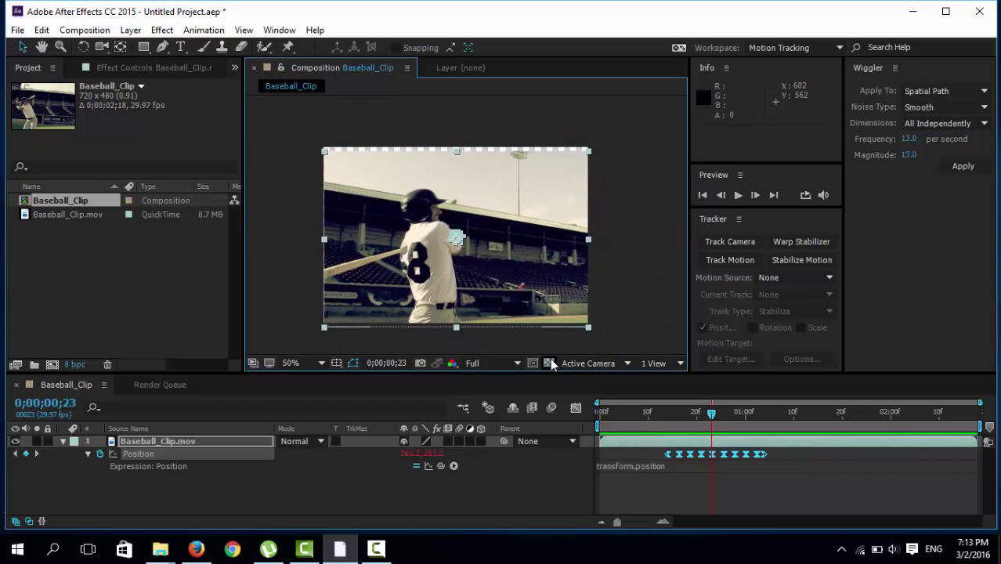
left_click(549, 363)
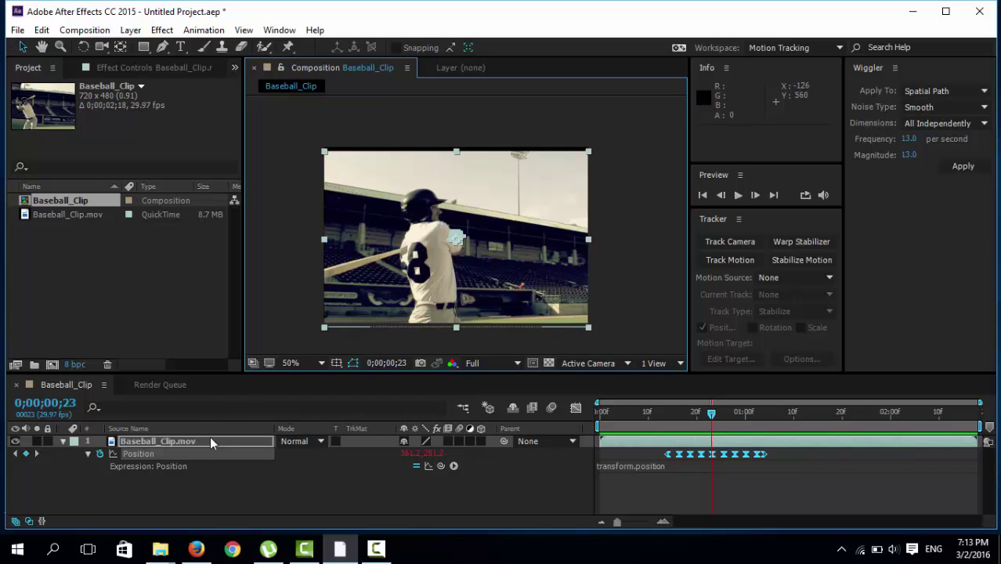
- Select the Baseball_Clip.mov layer and apply Effect > Stylize > Motion Tile
left_click(174, 439)
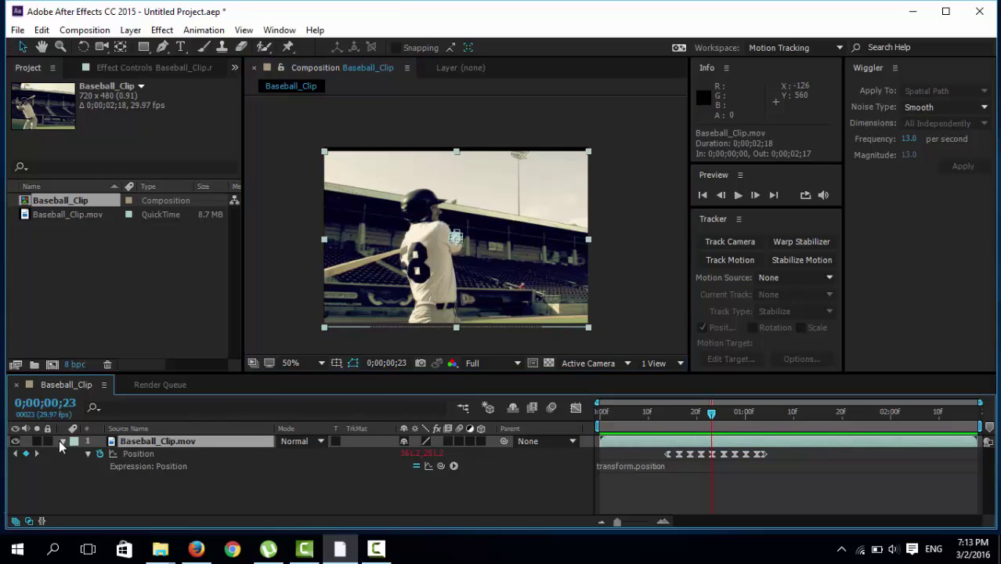
left_click(70, 490)
left_click(133, 441)
left_click(162, 30)
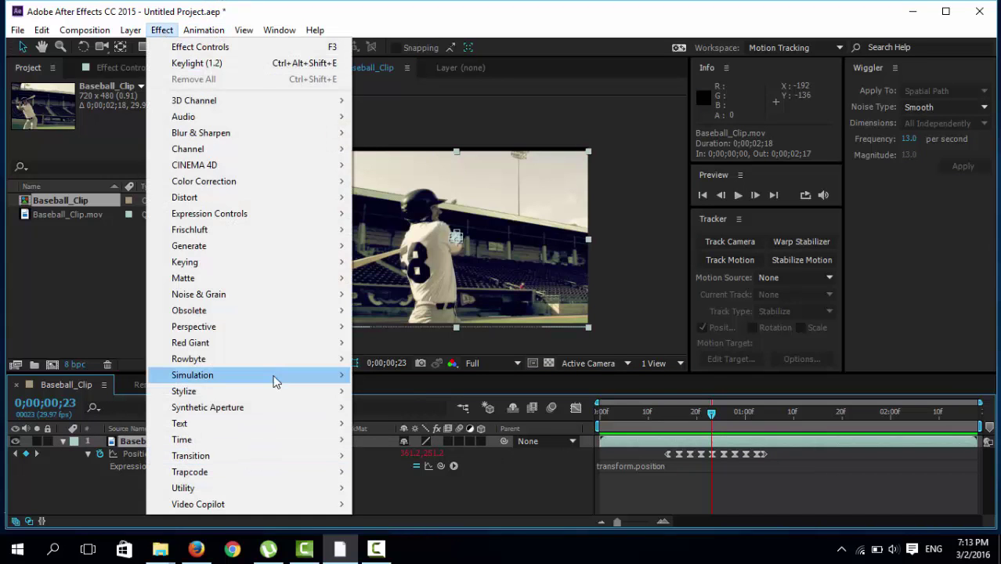
mouse_move(276, 391)
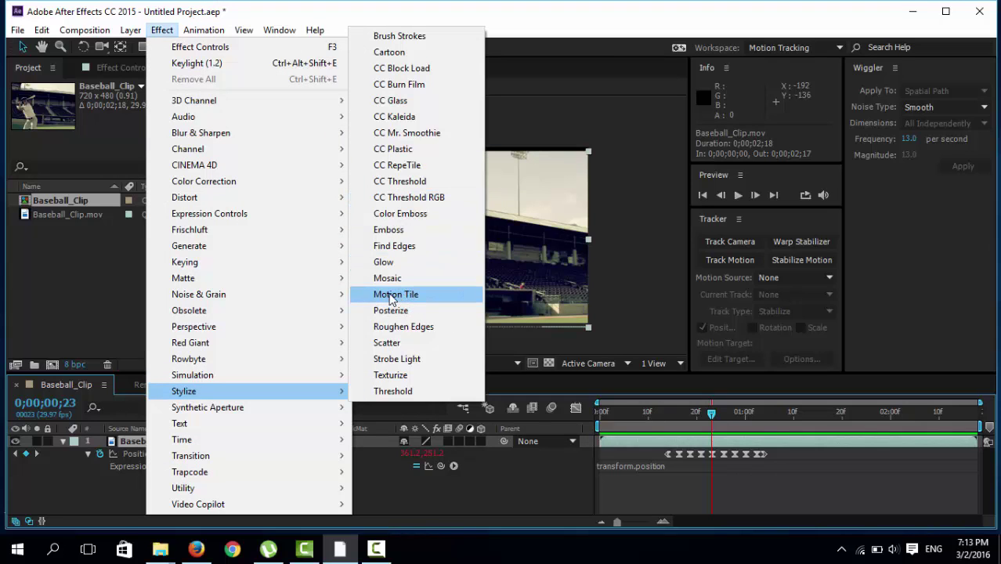
left_click(392, 298)
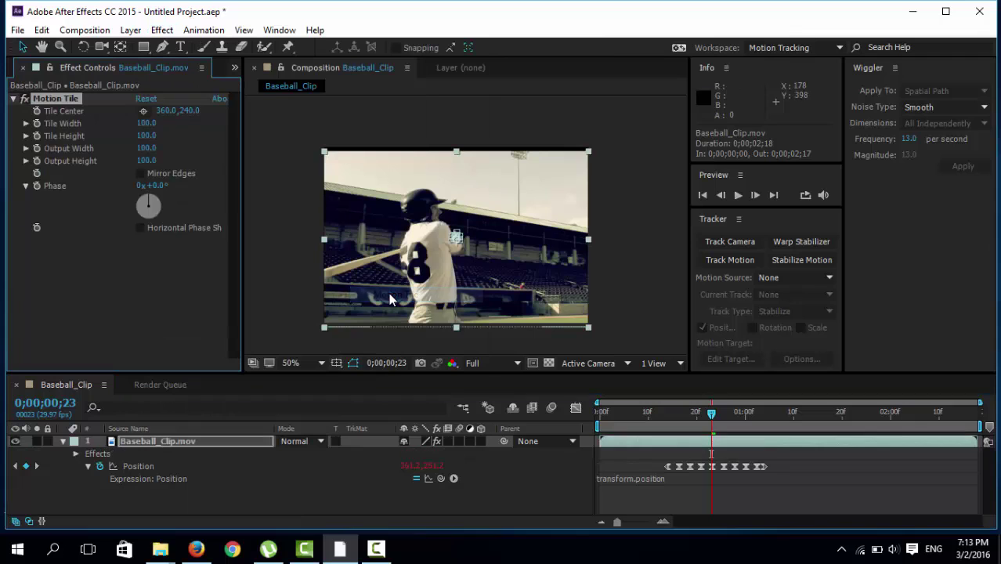
left_click(158, 446)
left_click(55, 102)
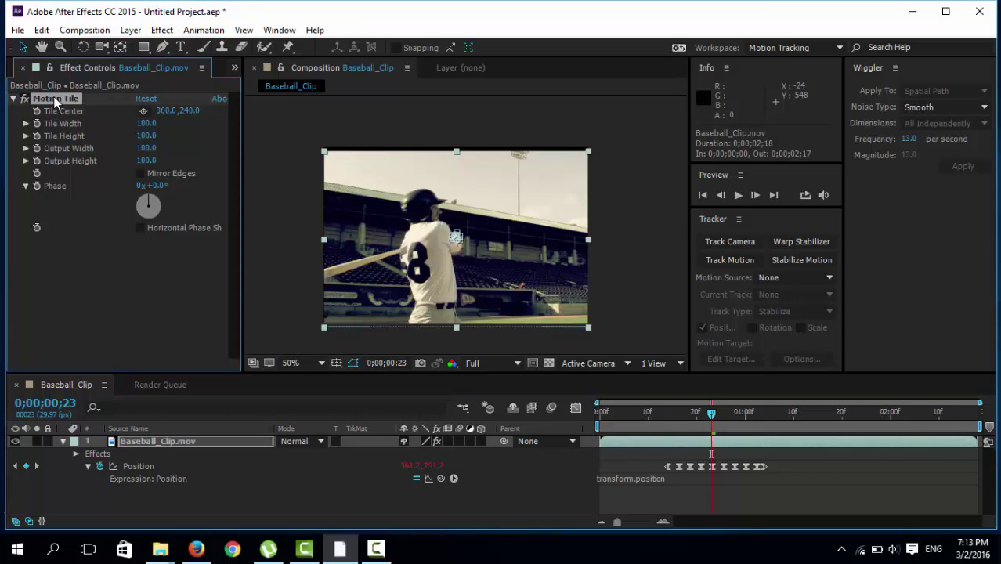
- Delete the Motion Tile effect and dock the Wiggler panel into the Preview group
key("Delete")
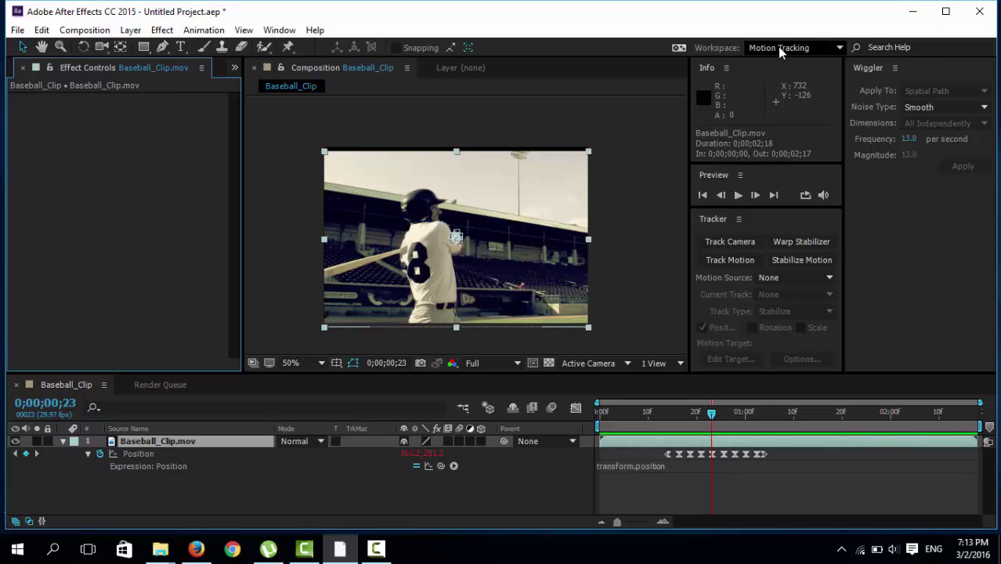
left_click(894, 67)
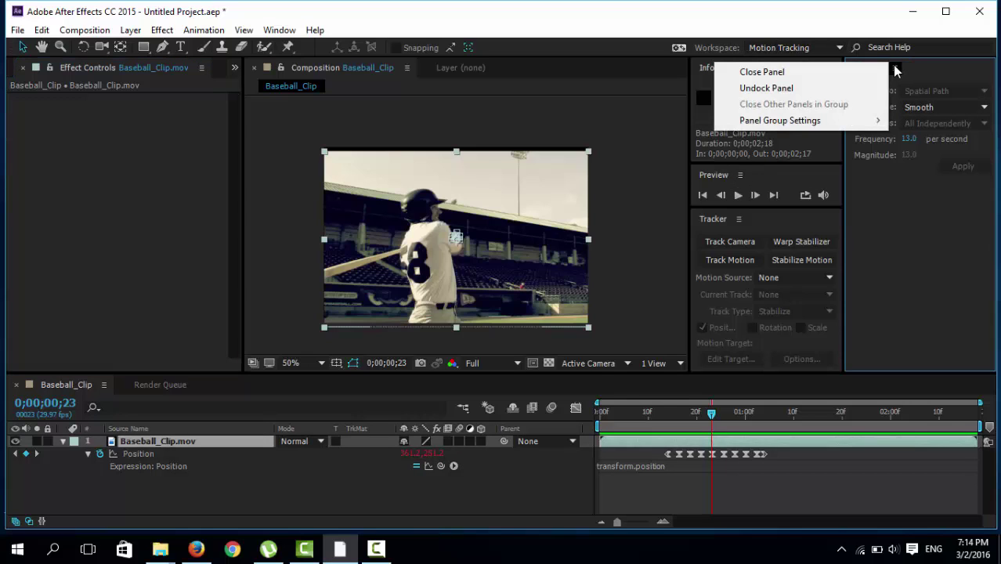
left_click(918, 73)
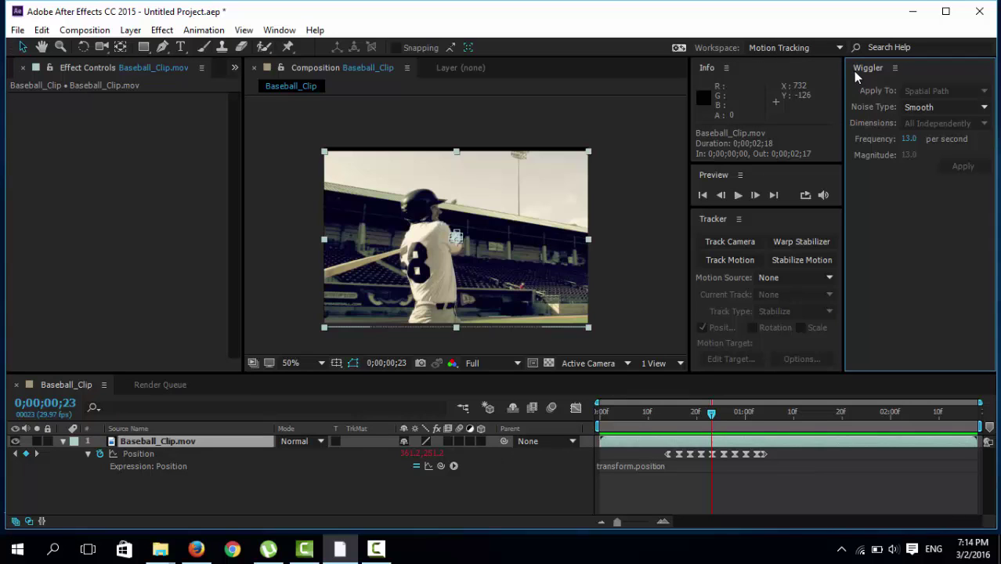
mouse_move(857, 74)
left_mouse_down()
mouse_move(780, 180)
mouse_move(799, 181)
left_mouse_up()
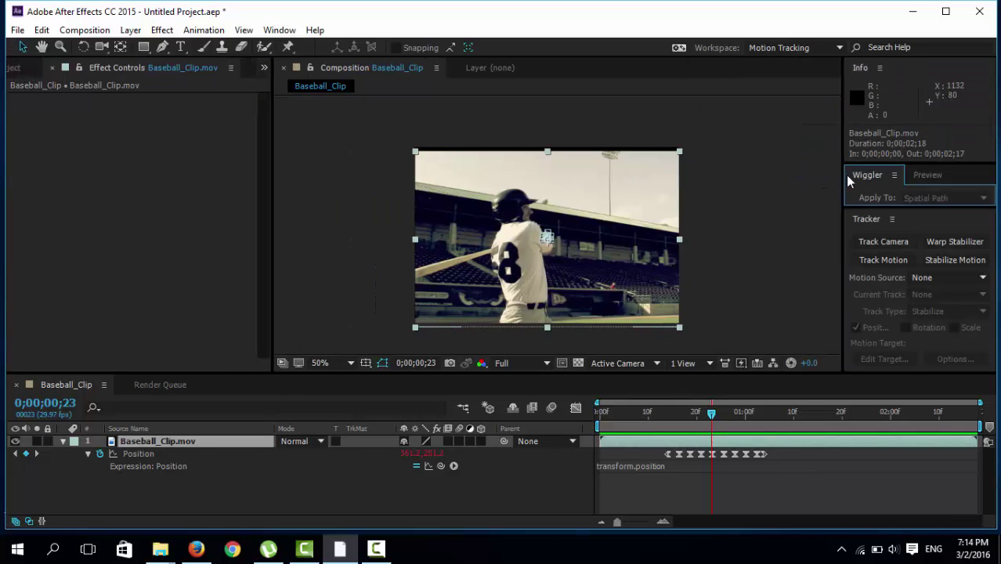
- Check the Preview and Wiggler tabs, then show the Effects & Presets panel
left_click(928, 175)
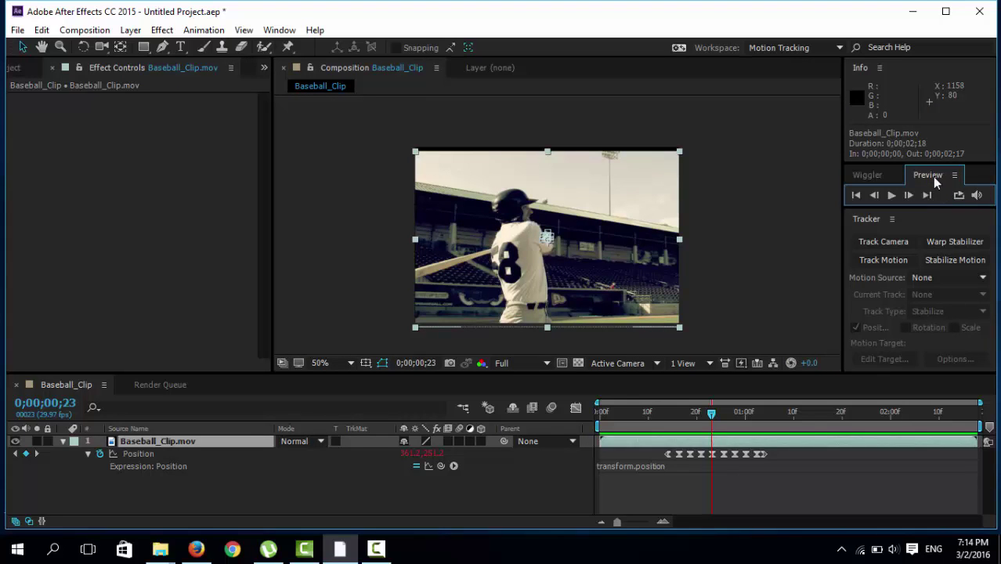
left_click(868, 176)
left_click(280, 30)
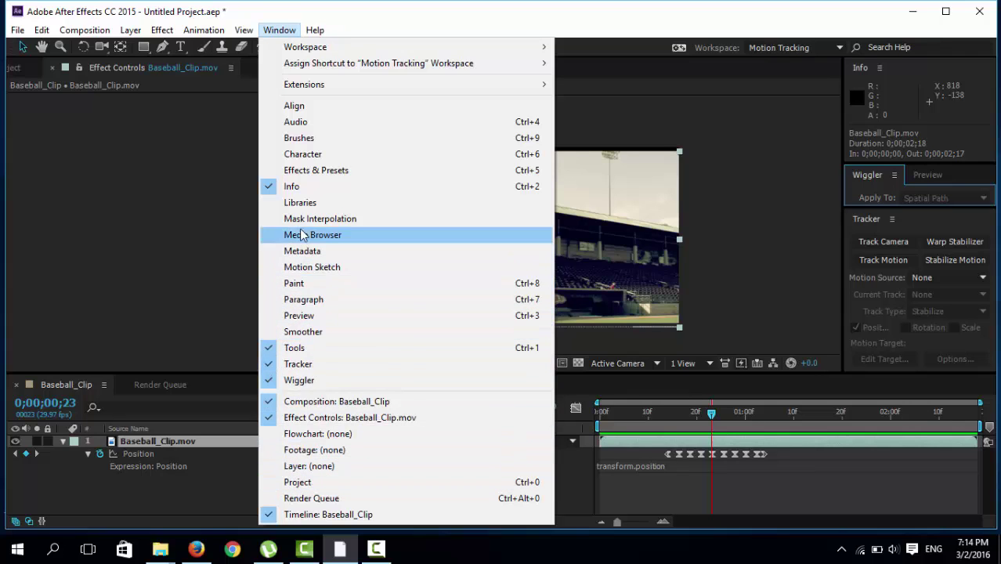
left_click(306, 173)
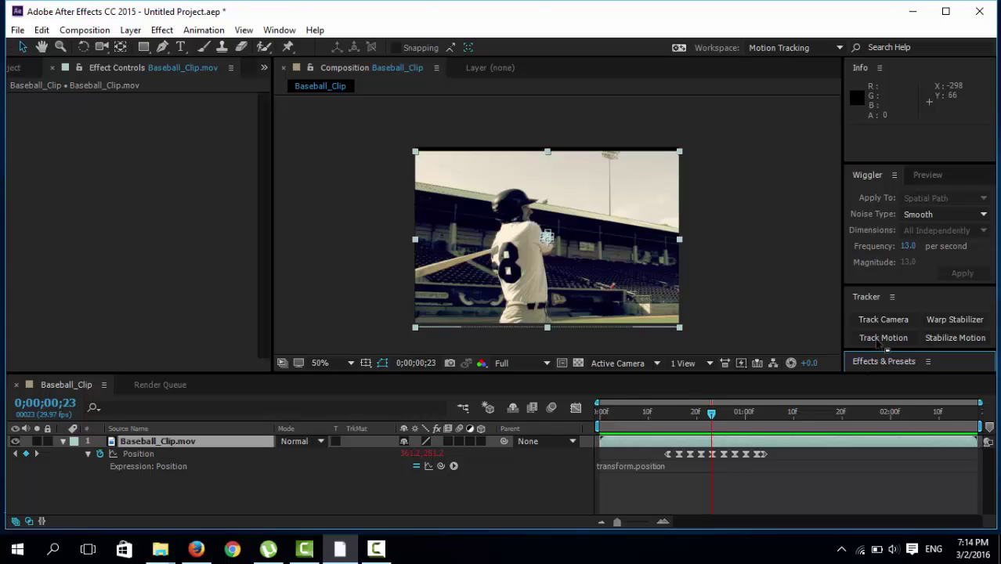
- Dock and enlarge Effects & Presets, search 'motion', and apply Stylize > Motion Tile to Baseball_Clip.mov
mouse_move(873, 359)
left_mouse_down()
mouse_move(912, 180)
mouse_move(892, 183)
left_mouse_up()
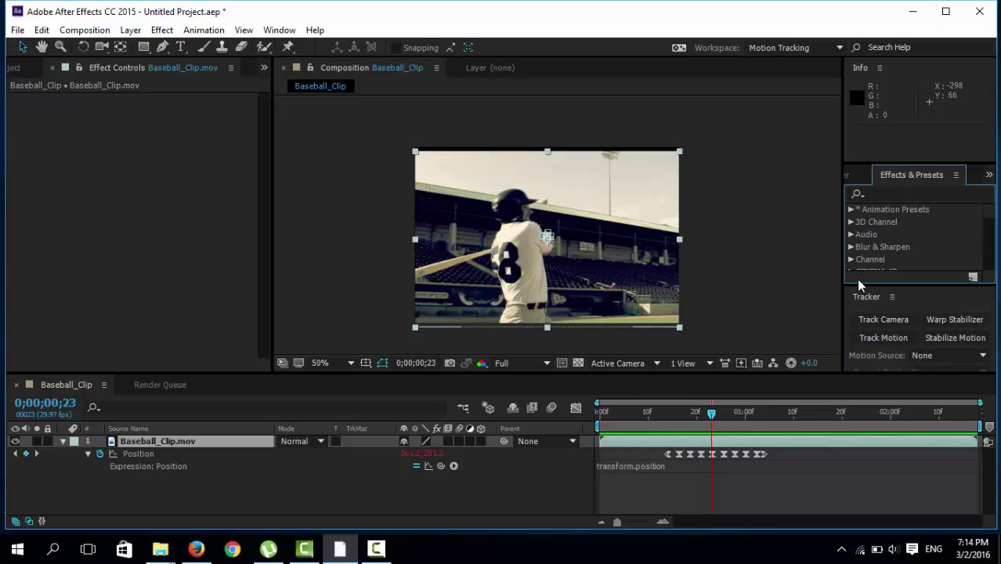
left_click_drag(846, 286, 849, 354)
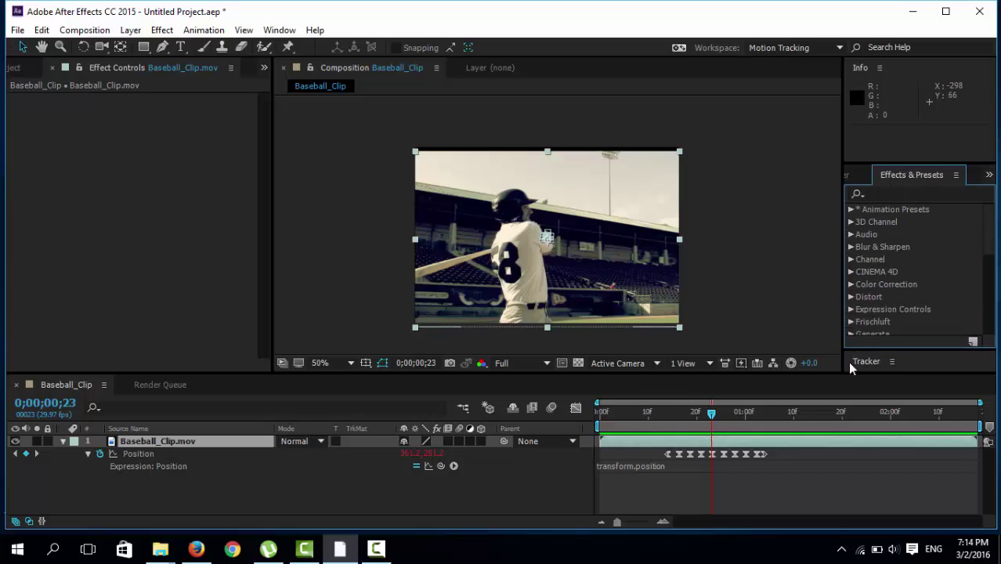
left_click(895, 193)
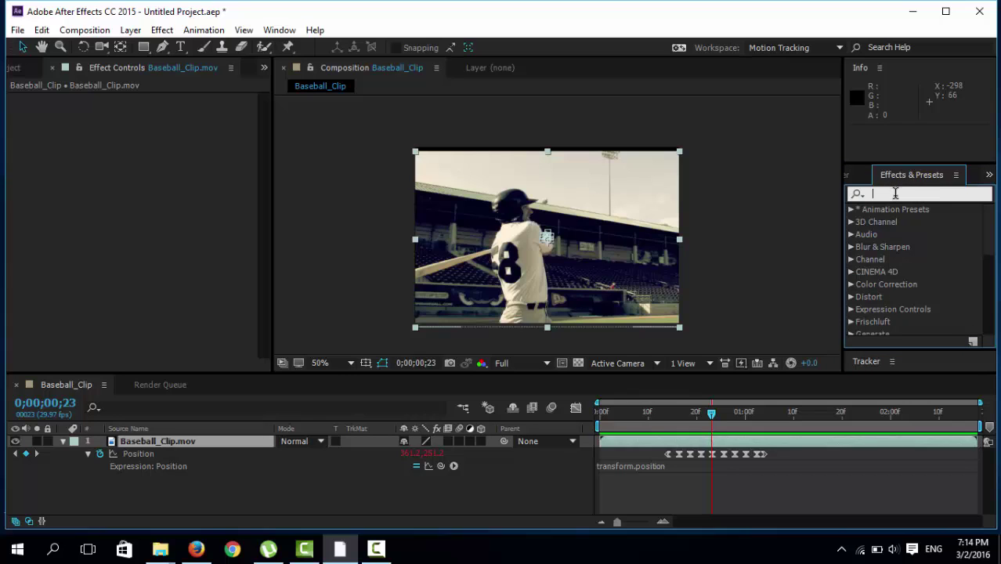
type("mot")
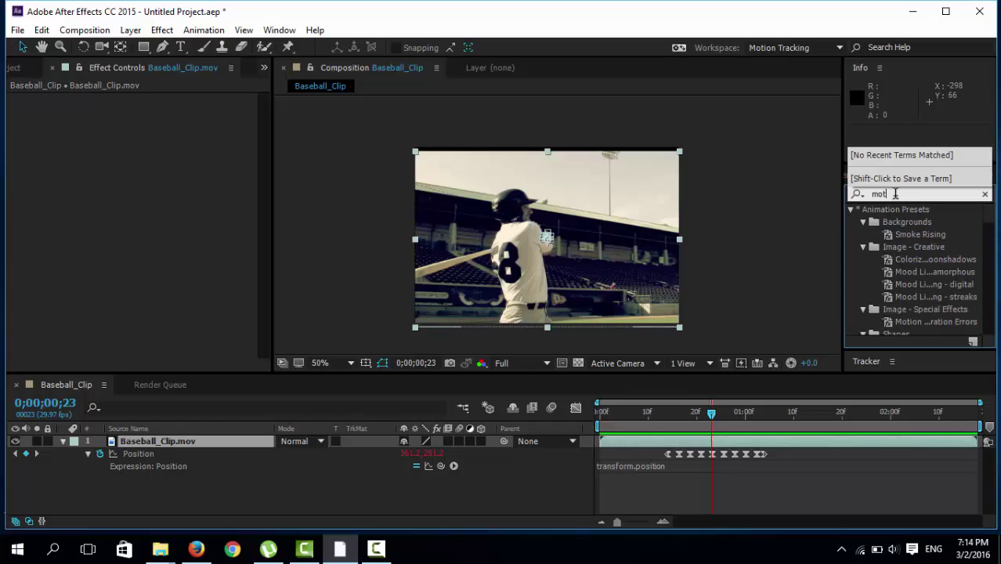
type("ion")
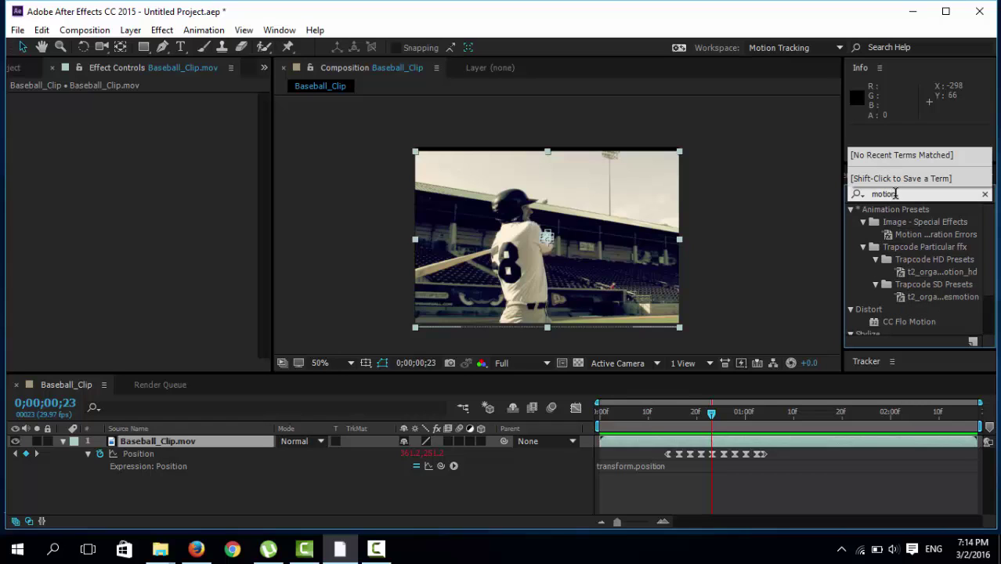
key("Return")
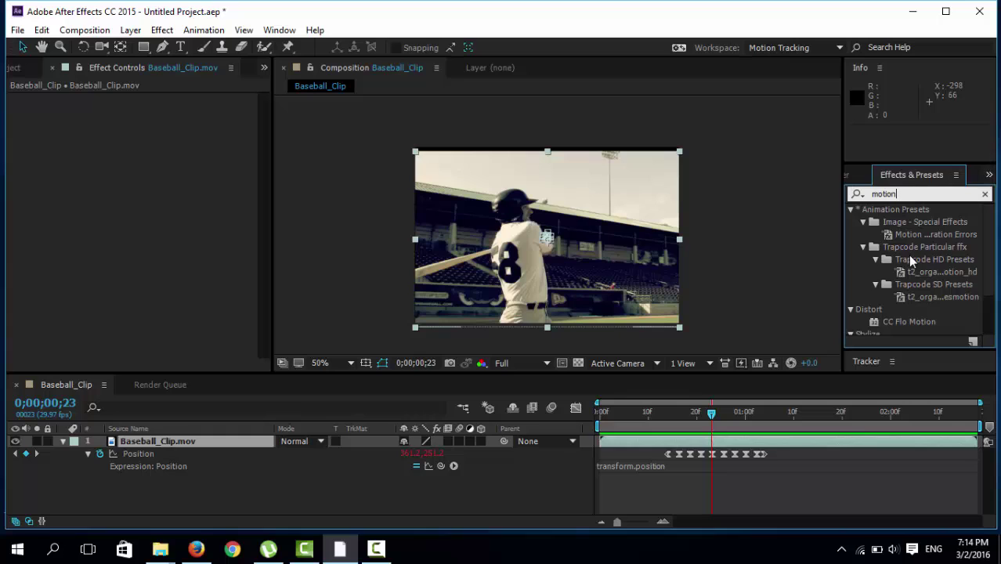
scroll(988, 251, "down", 3)
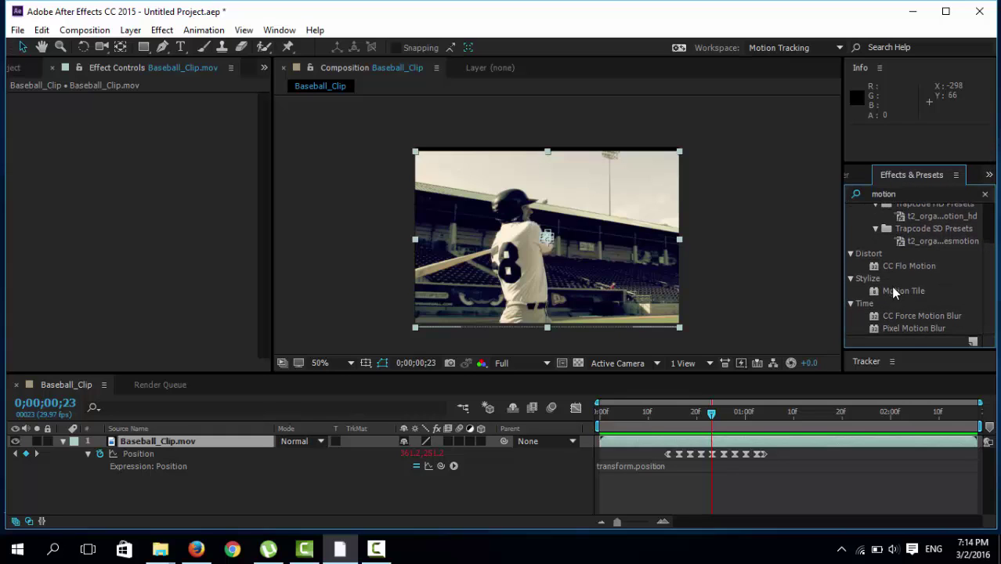
mouse_move(901, 289)
left_mouse_down()
mouse_move(143, 418)
mouse_move(137, 441)
left_mouse_up()
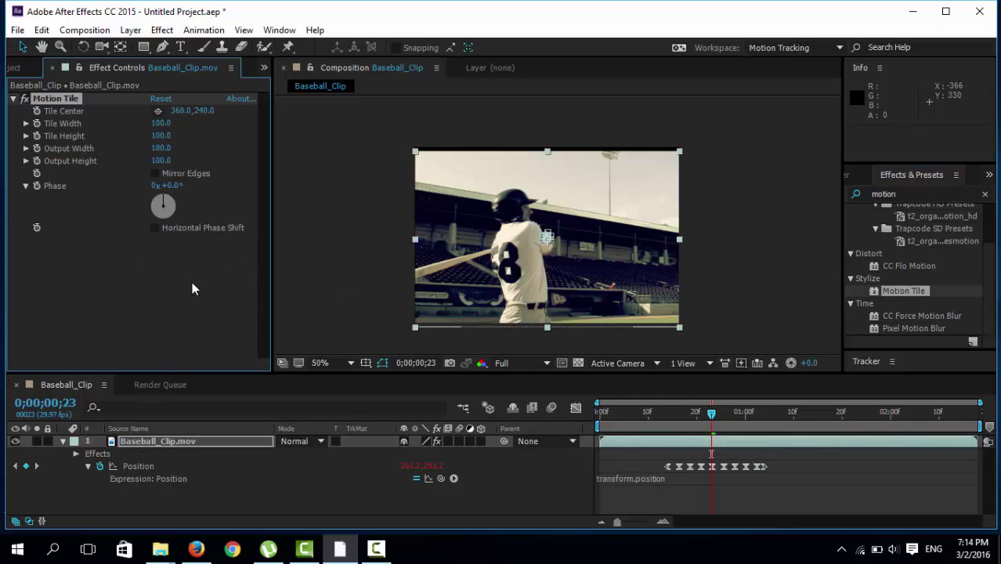
left_click(156, 176)
mouse_move(160, 149)
left_mouse_down()
mouse_move(179, 156)
mouse_move(167, 160)
left_mouse_up()
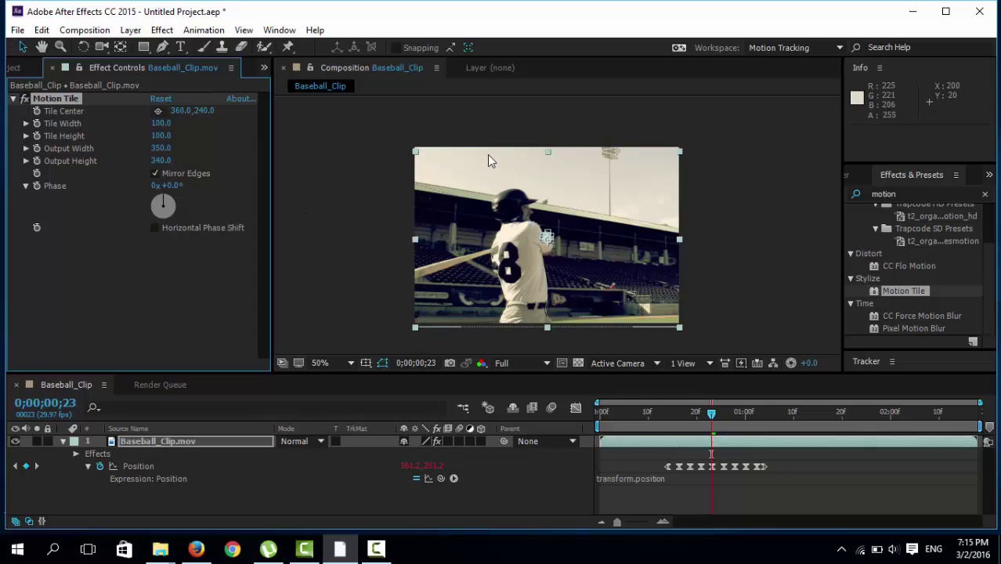
scroll(547, 222, "up", 2)
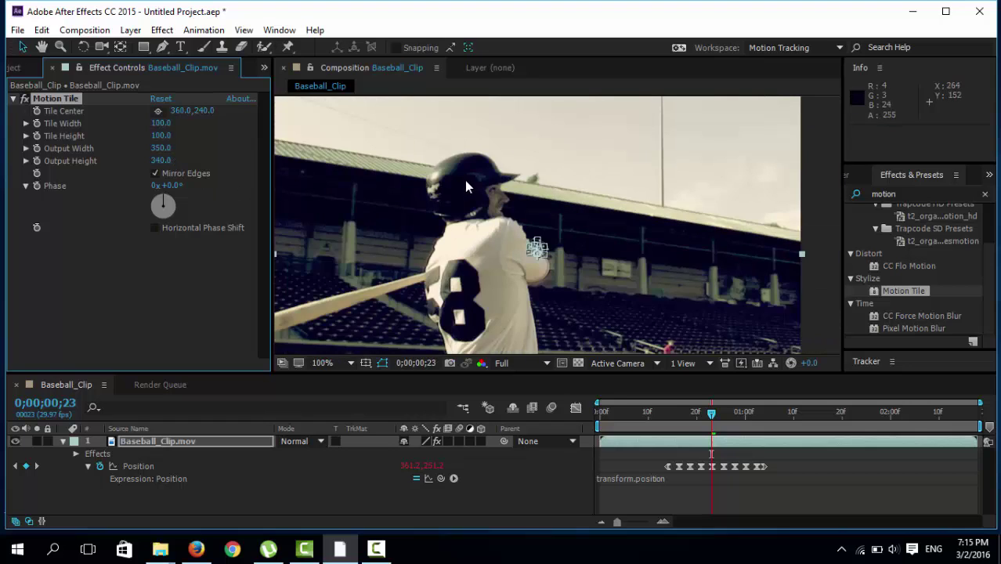
left_click_drag(452, 220, 468, 283)
left_click(155, 174)
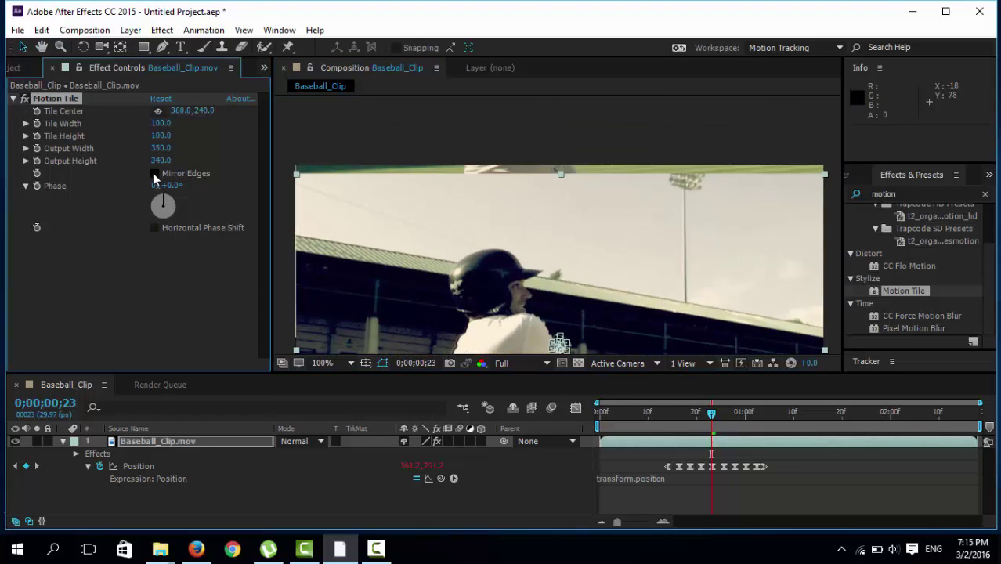
left_click(155, 173)
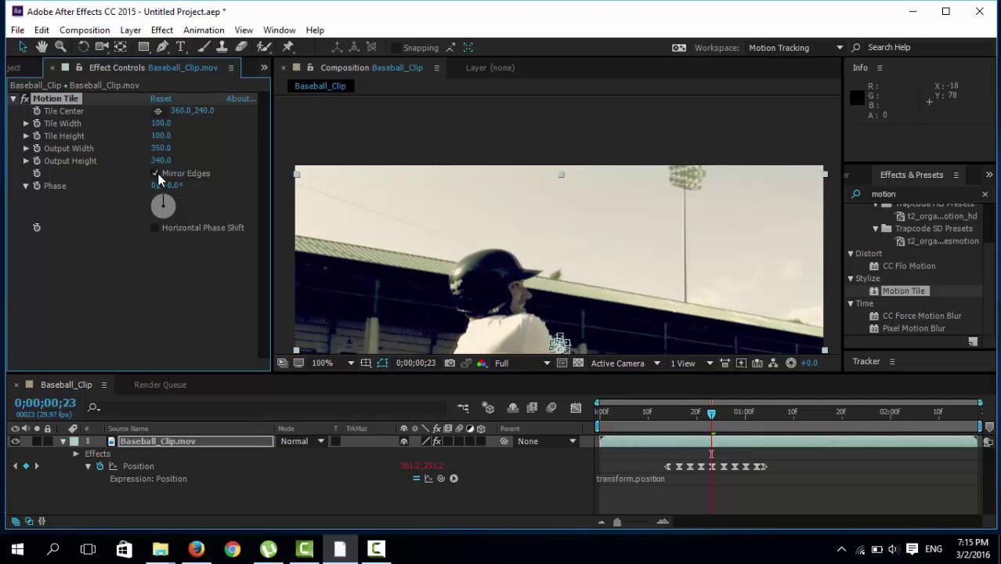
left_click(24, 99)
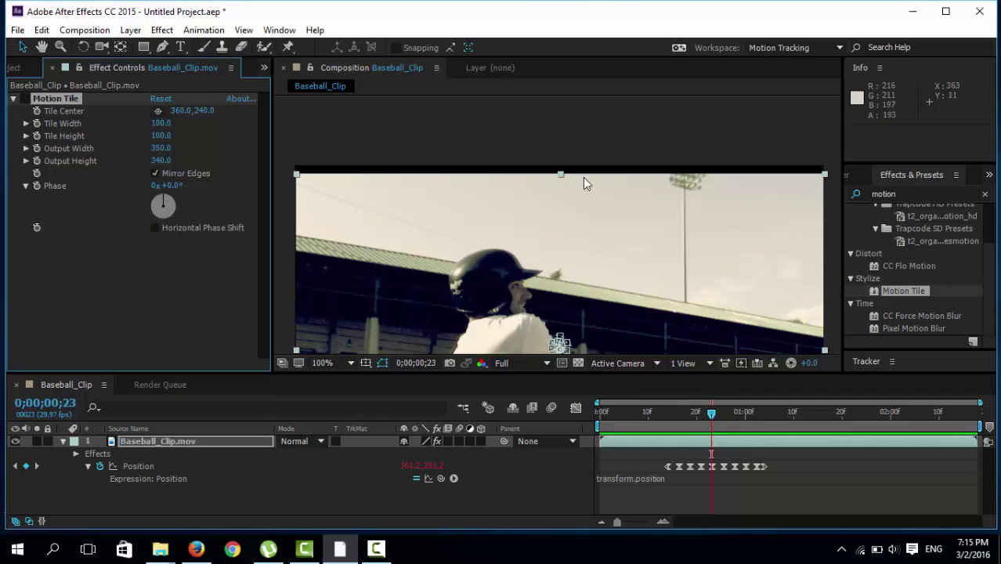
mouse_move(559, 237)
left_mouse_down()
mouse_move(581, 216)
mouse_move(565, 261)
left_mouse_up()
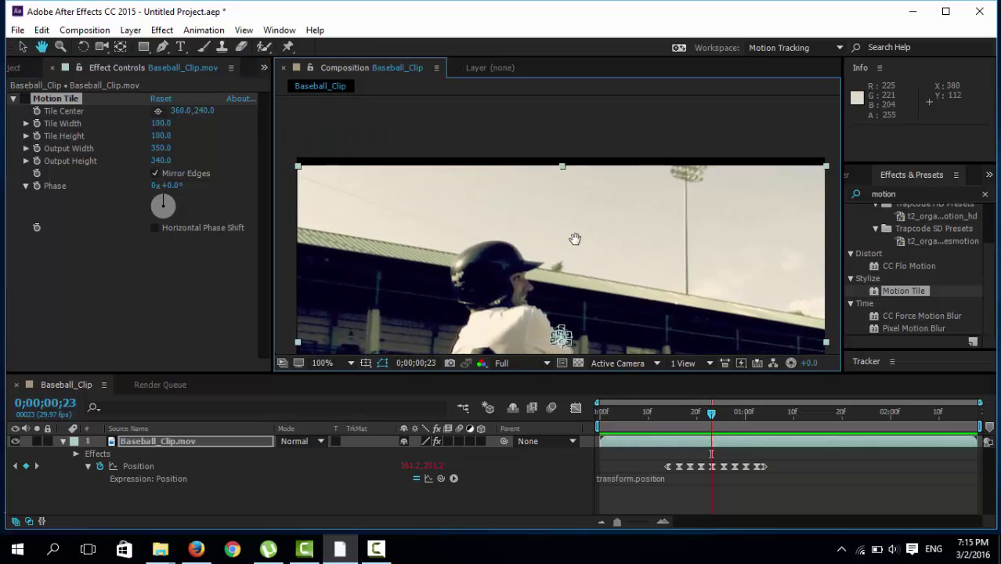
left_click(25, 99)
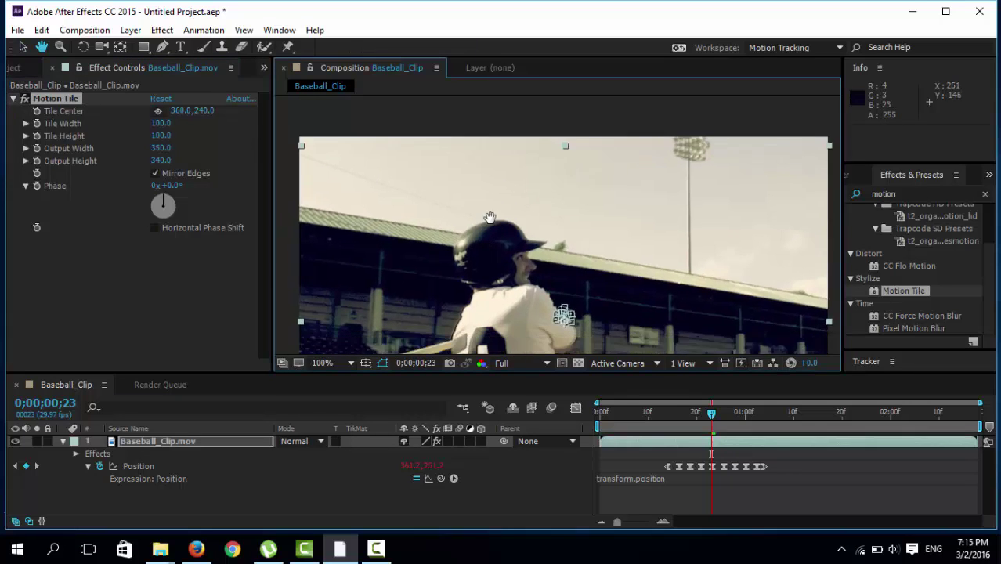
scroll(464, 253, "up", 4)
scroll(509, 173, "down", 6)
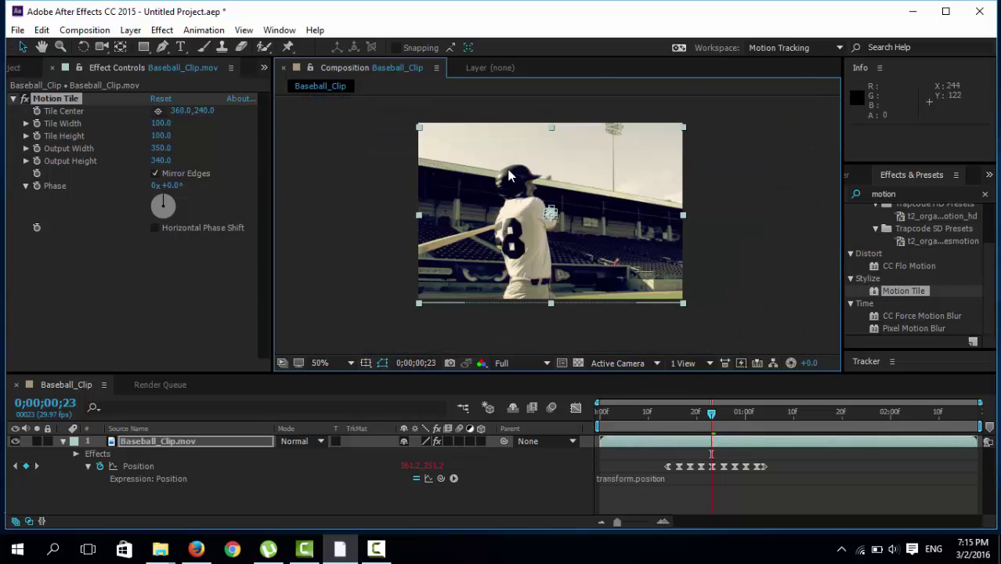
- RAM-preview the clip from the start and stop it at an early frame
key("space")
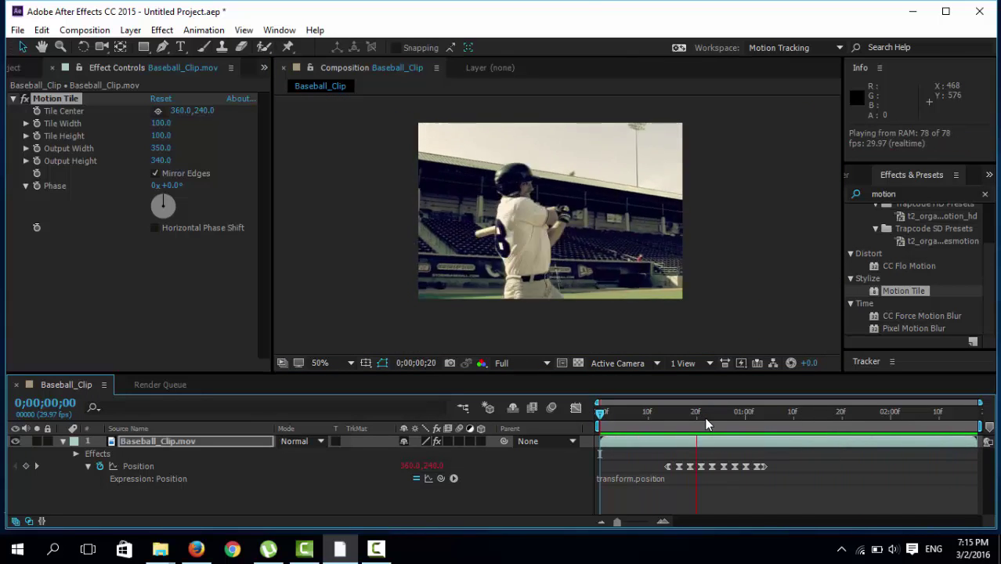
left_click(632, 411)
- Scrub through the first second and marquee-select all the Position keyframes
mouse_move(660, 409)
left_mouse_down()
mouse_move(673, 412)
mouse_move(643, 413)
left_mouse_up()
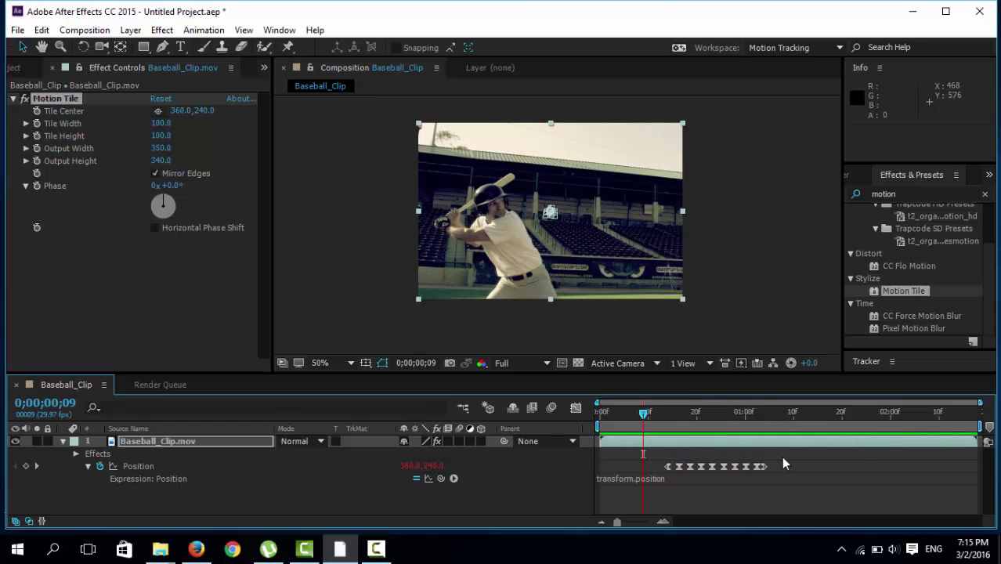
left_click_drag(785, 452, 638, 483)
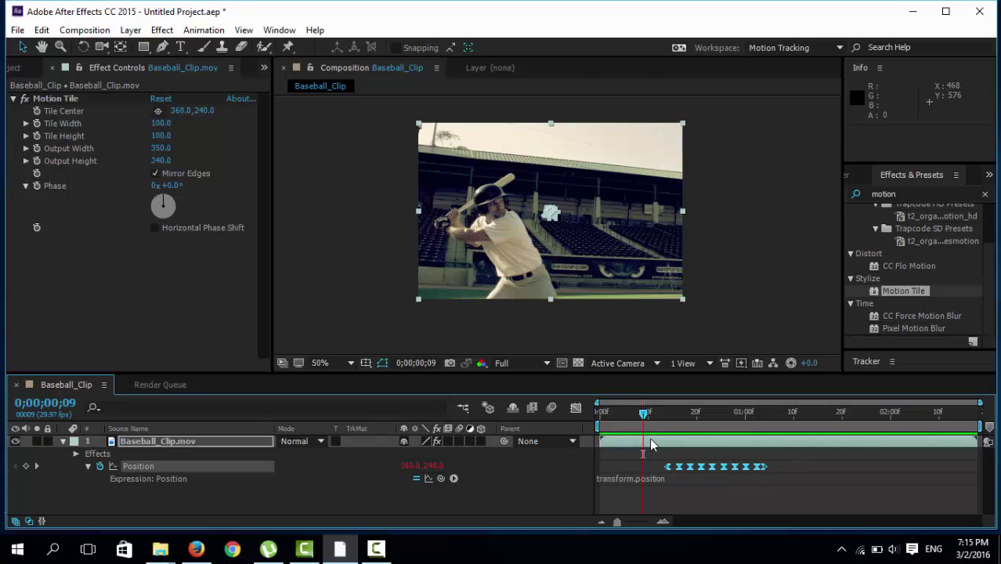
- Delete the Position keyframes, return to frame 0, and disable the old Position expression
key("Delete")
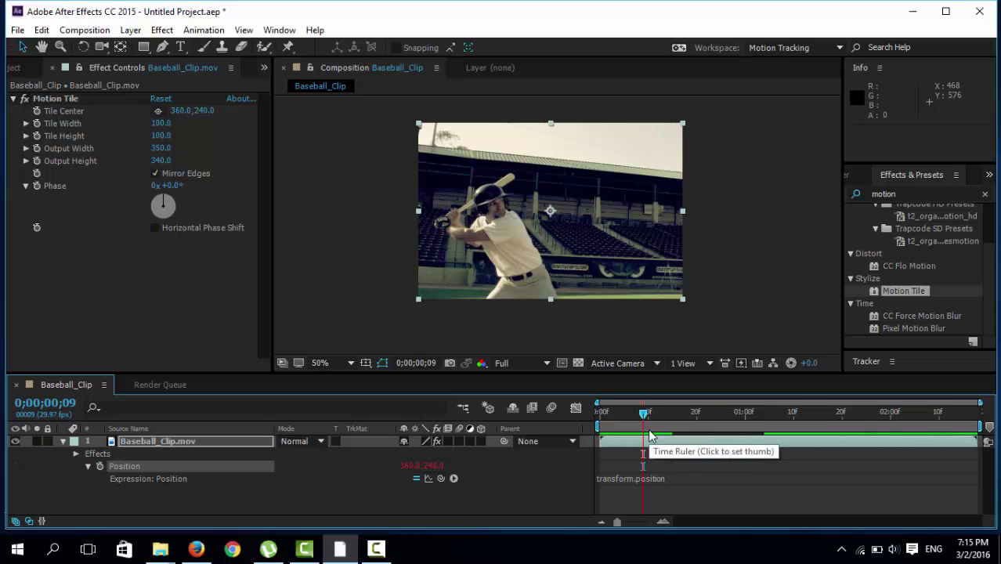
left_click_drag(643, 413, 599, 413)
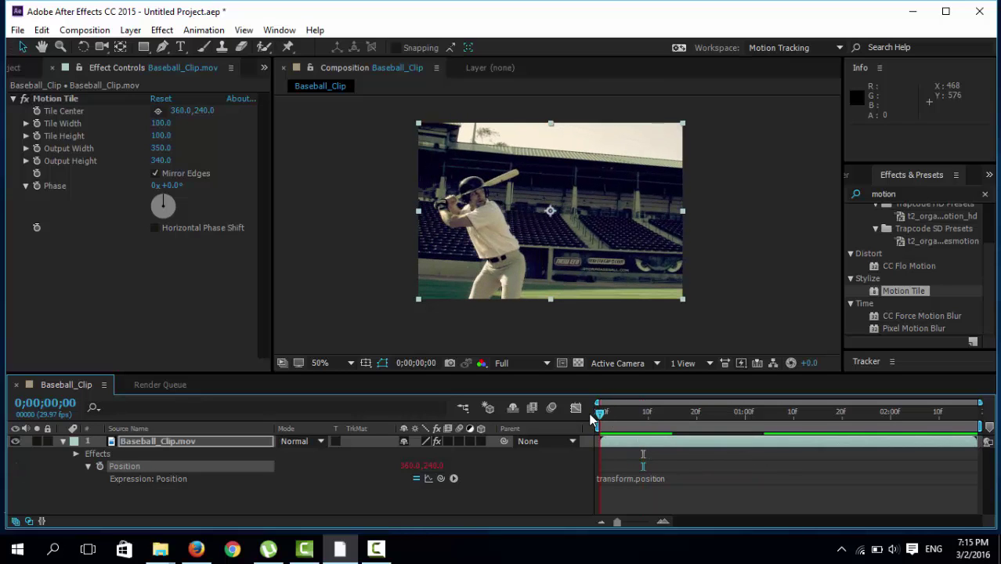
left_click(98, 465)
left_click(97, 466)
left_click(416, 478)
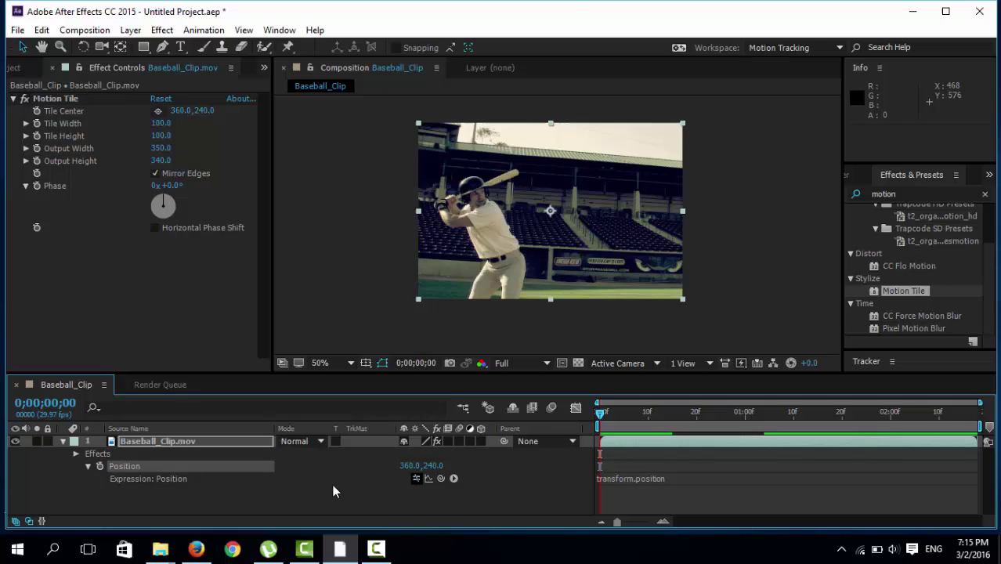
- Collapse Position, scrub the clip back to the start, and reselect the Position property
left_click(89, 468)
left_click(228, 491)
left_click(603, 412)
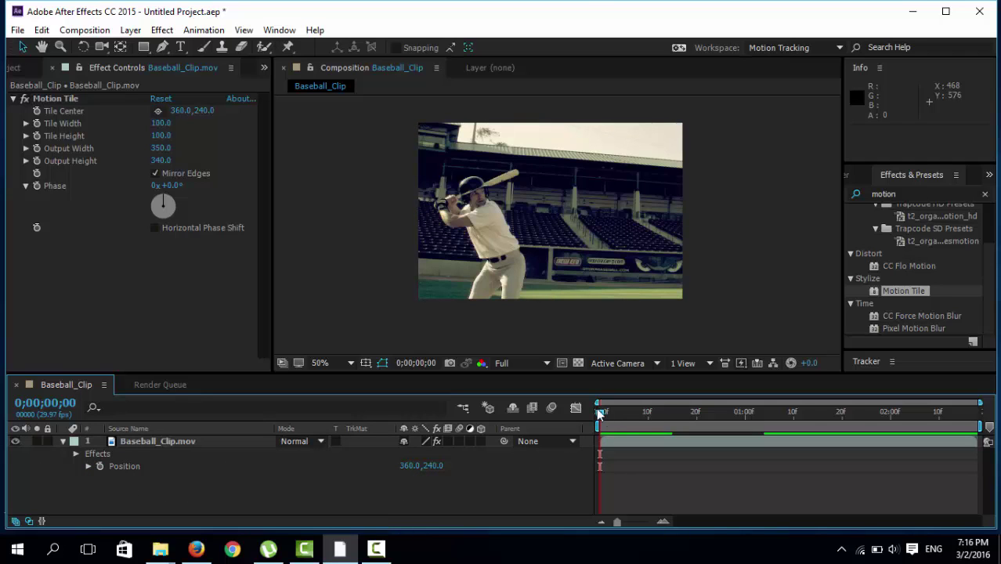
left_click_drag(633, 415, 573, 410)
left_click(101, 455)
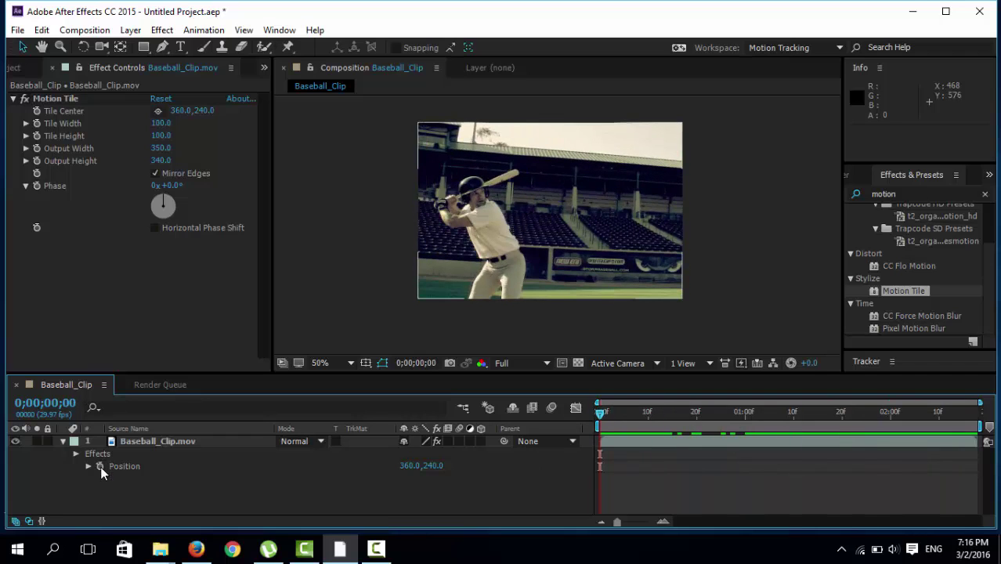
left_click(105, 507)
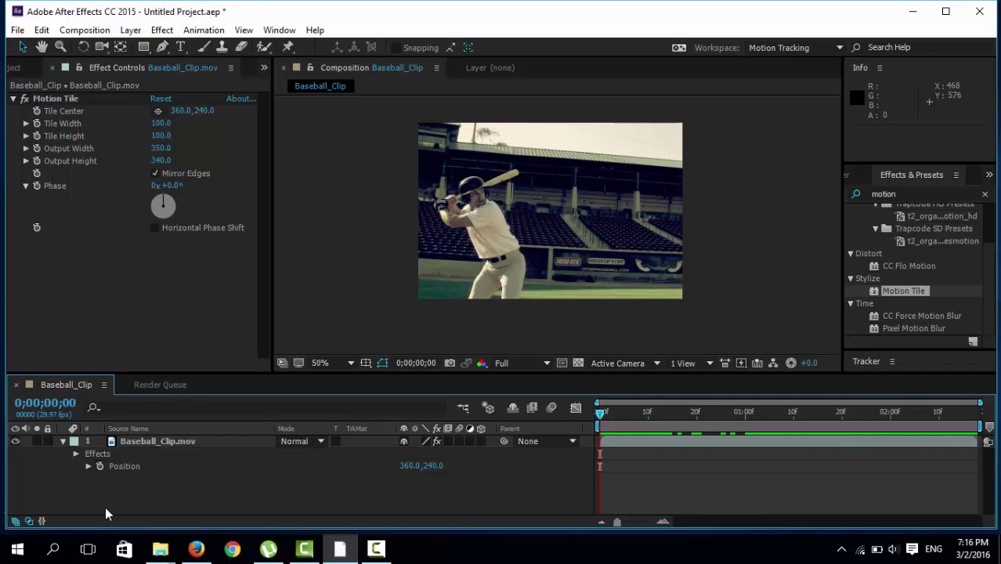
left_click(100, 467)
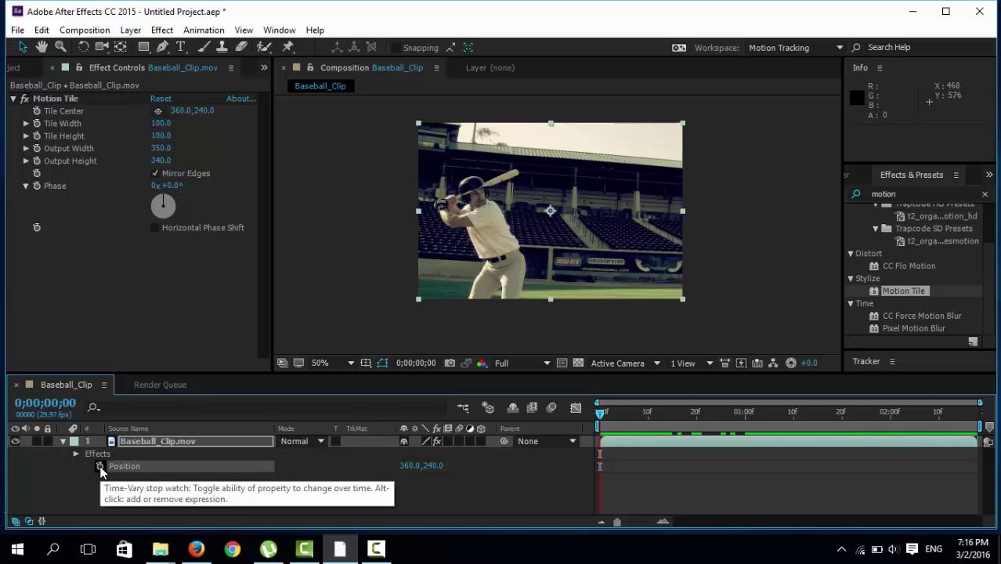
- Add an expression to Position and enter wiggle(7,15) for camera shake
left_click(101, 467, "alt")
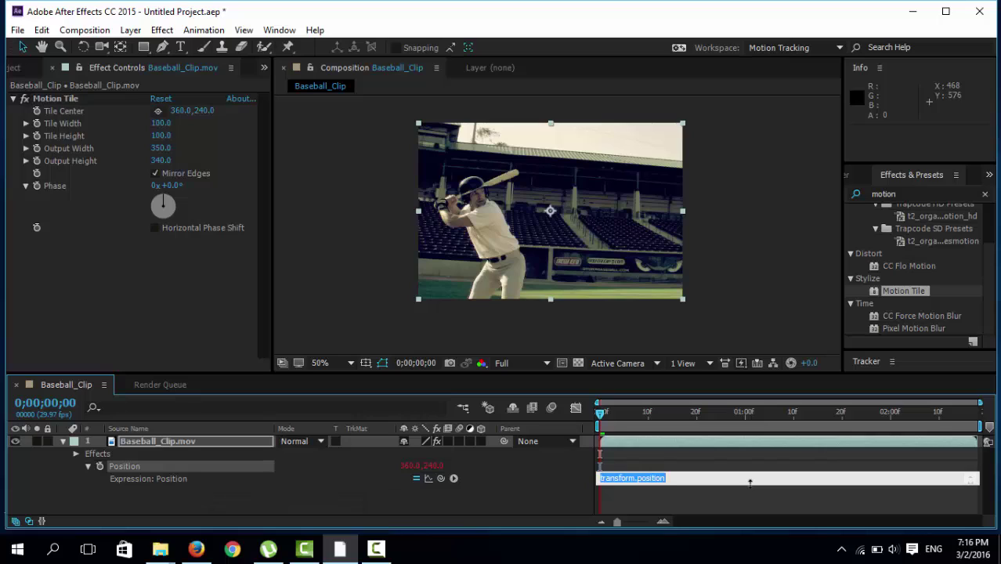
type("wi")
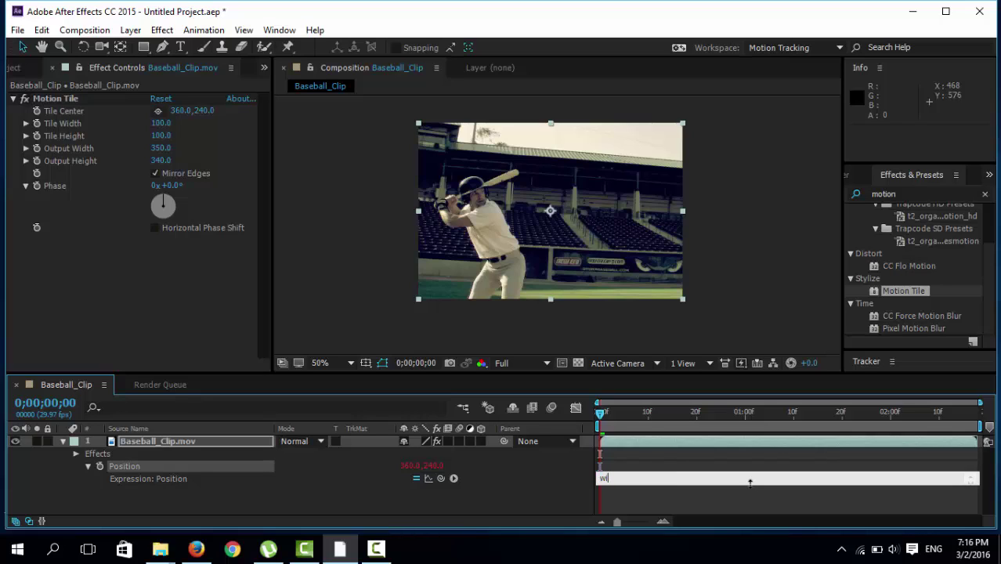
type("ggl")
type("e(")
type("7")
type("5")
left_click(601, 412)
left_click_drag(603, 415, 580, 416)
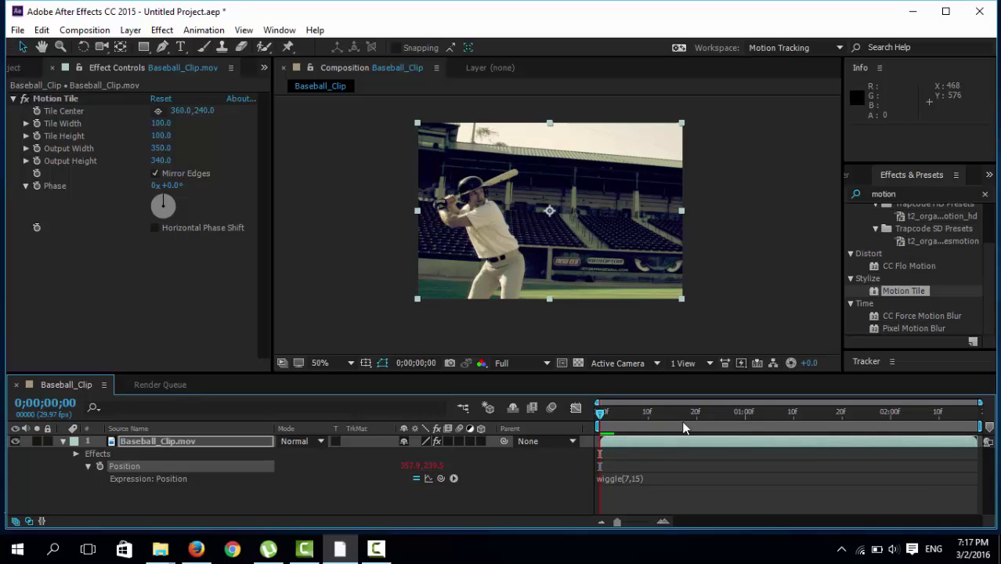
key("space")
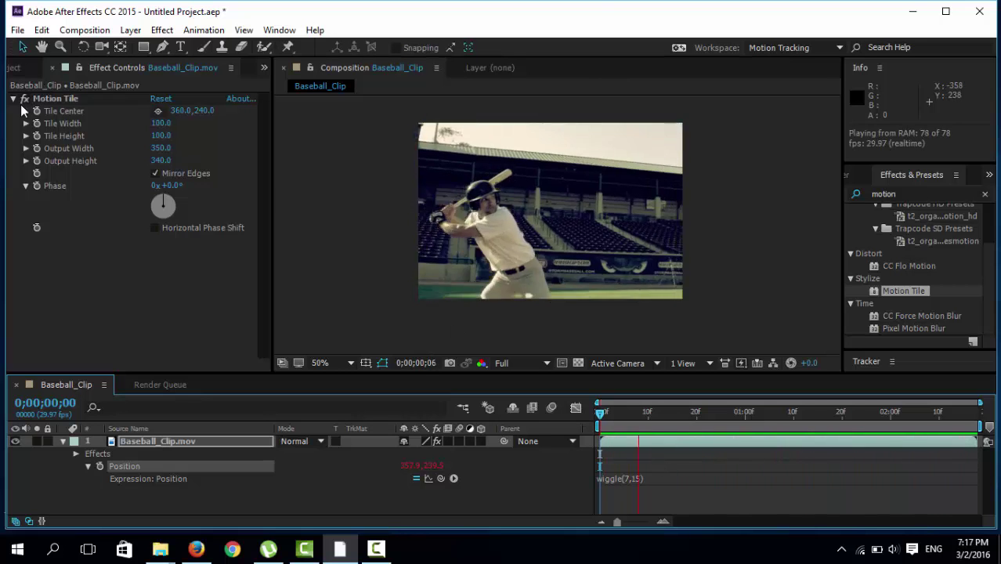
left_click(595, 411)
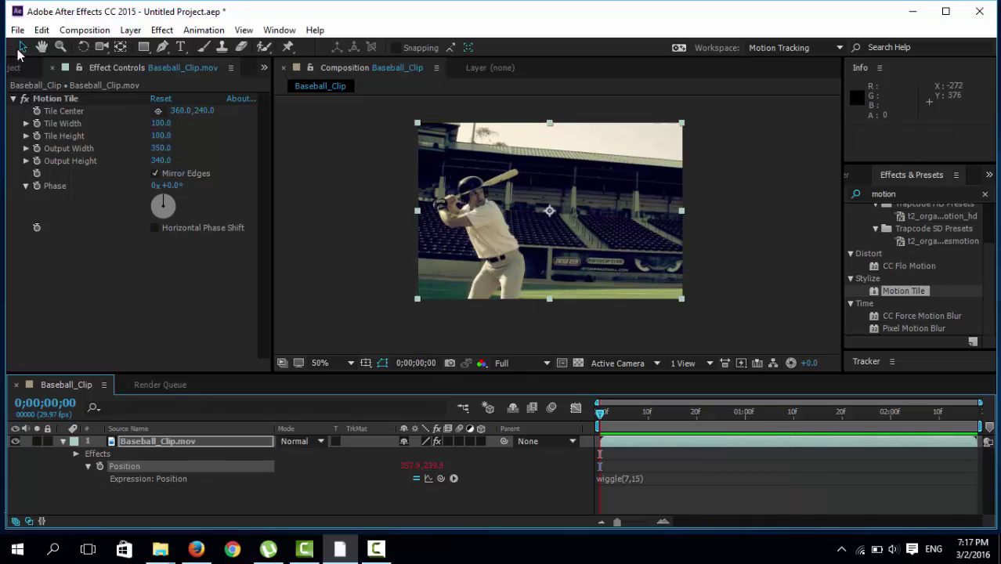
left_click(43, 99)
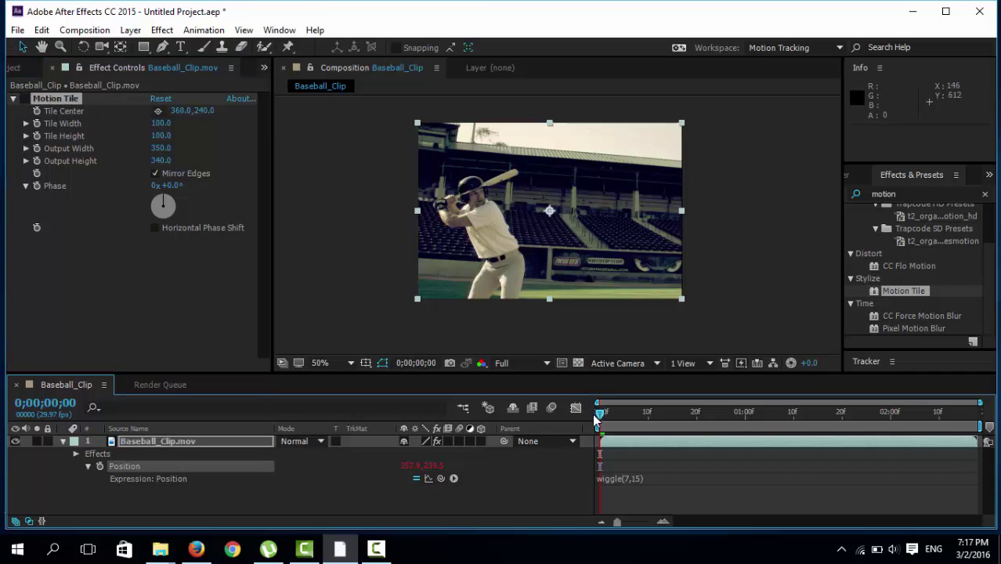
key("space")
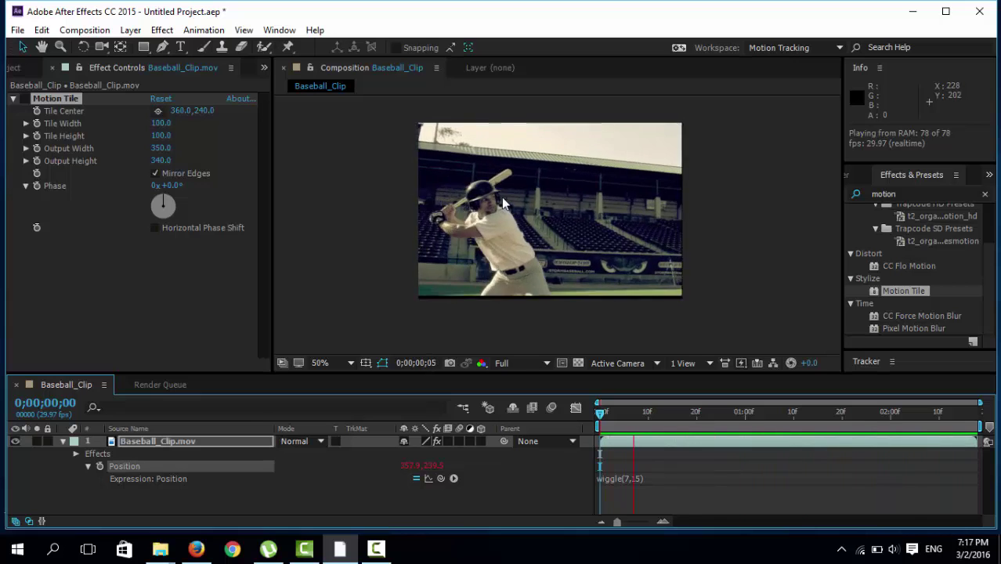
left_click(600, 412)
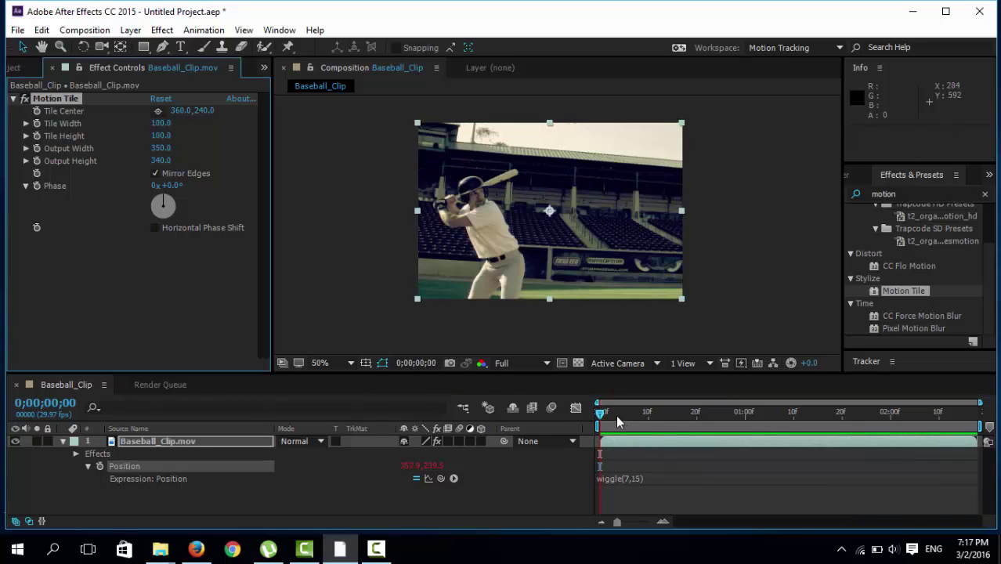
key("space")
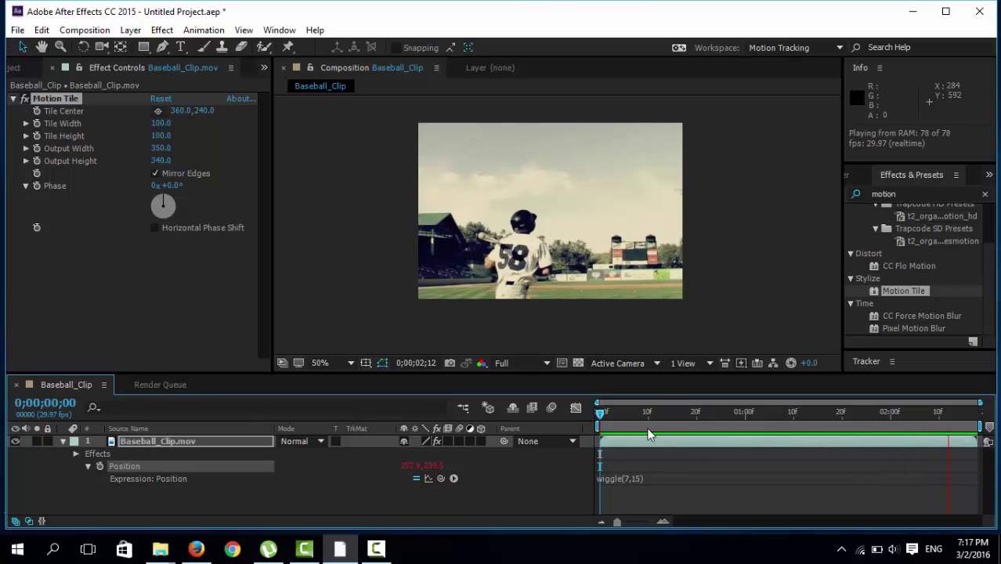
left_click(602, 413)
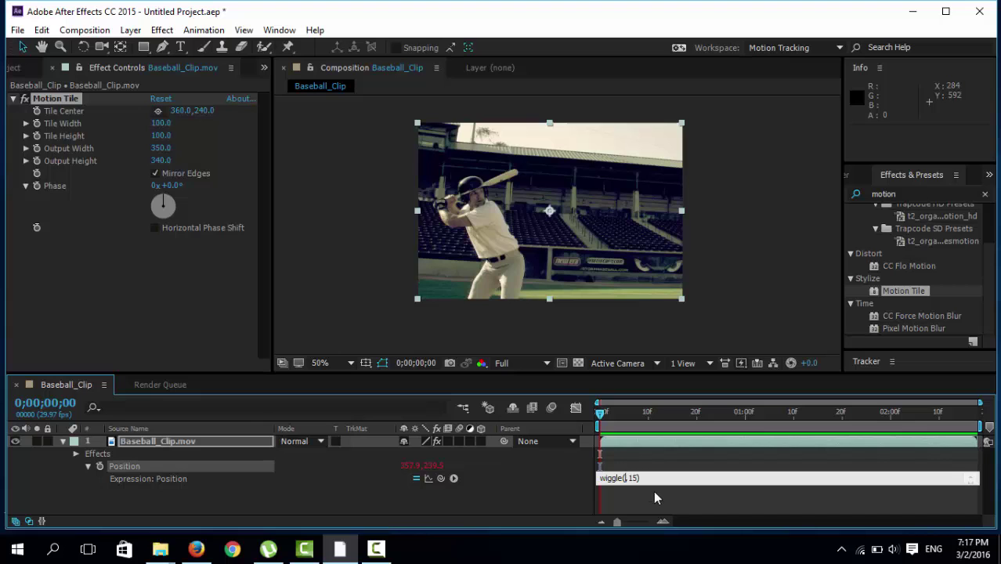
- Change the expression to wiggle(3,15), apply it, and RAM-preview the gentler shake
type("3")
left_click(597, 412)
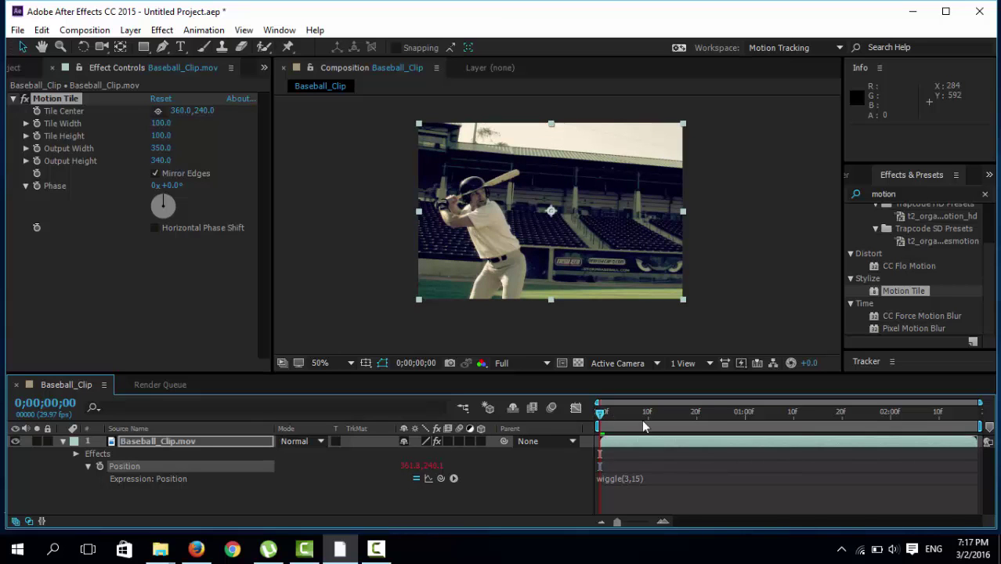
key("space")
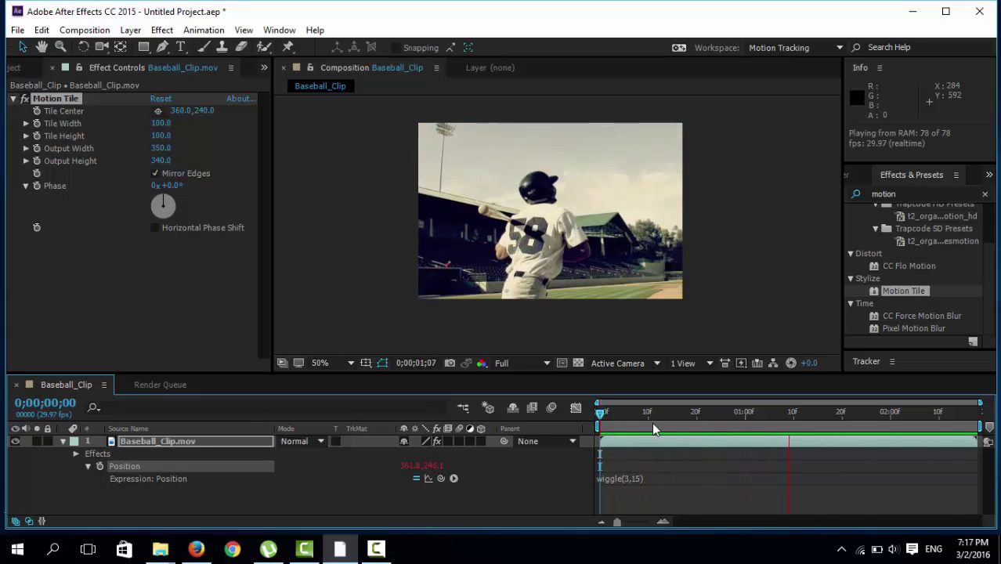